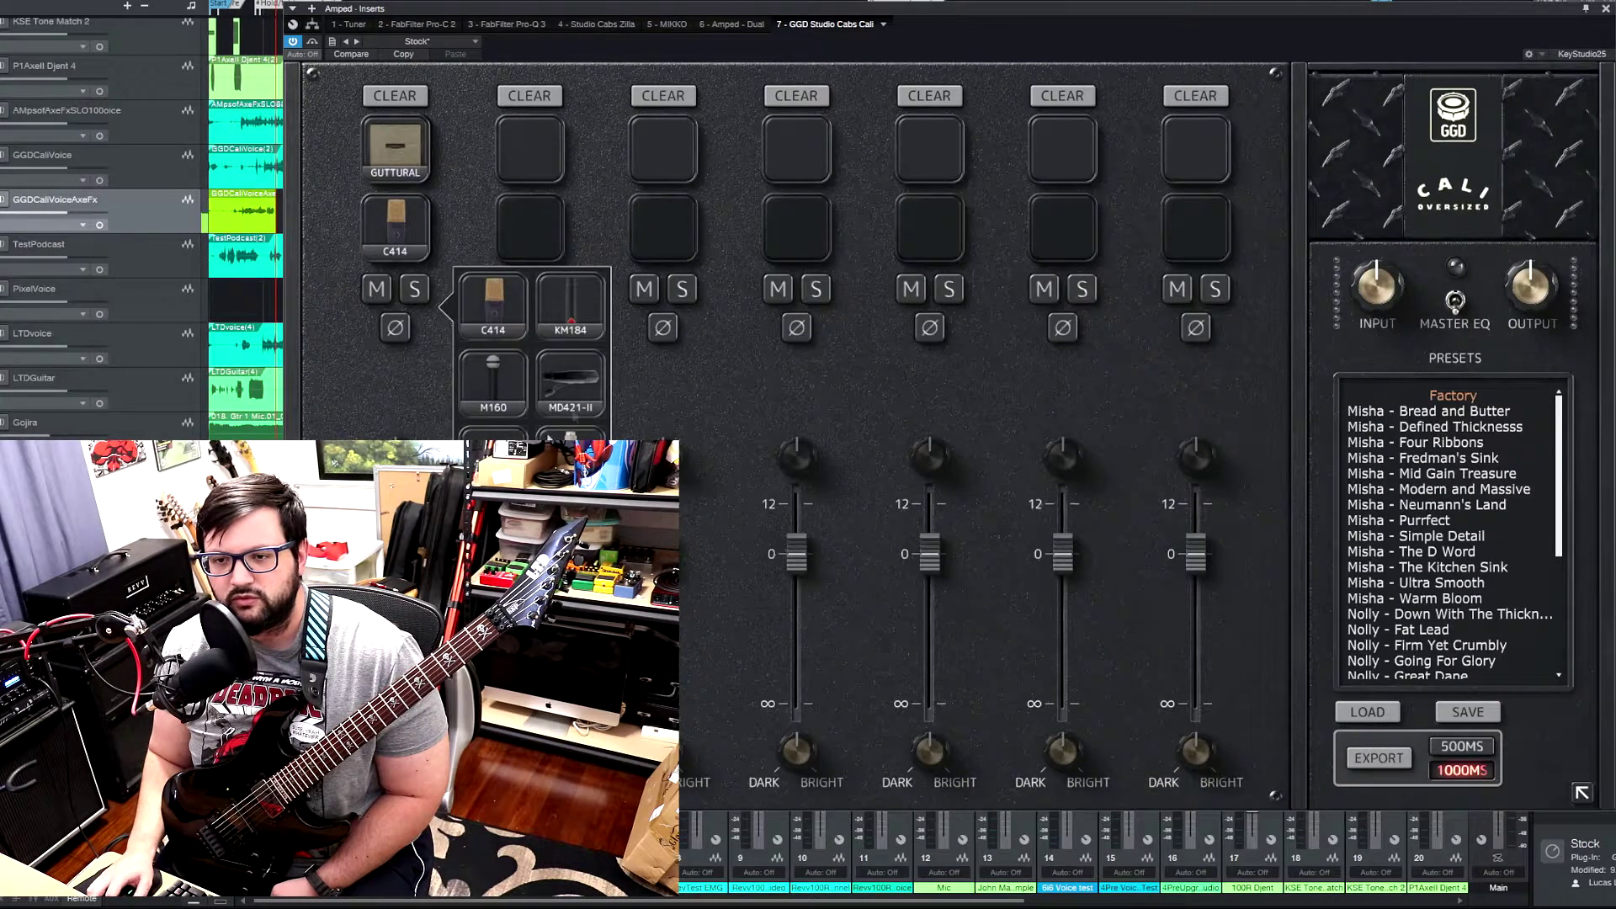
left_click(655, 376)
left_click(411, 153)
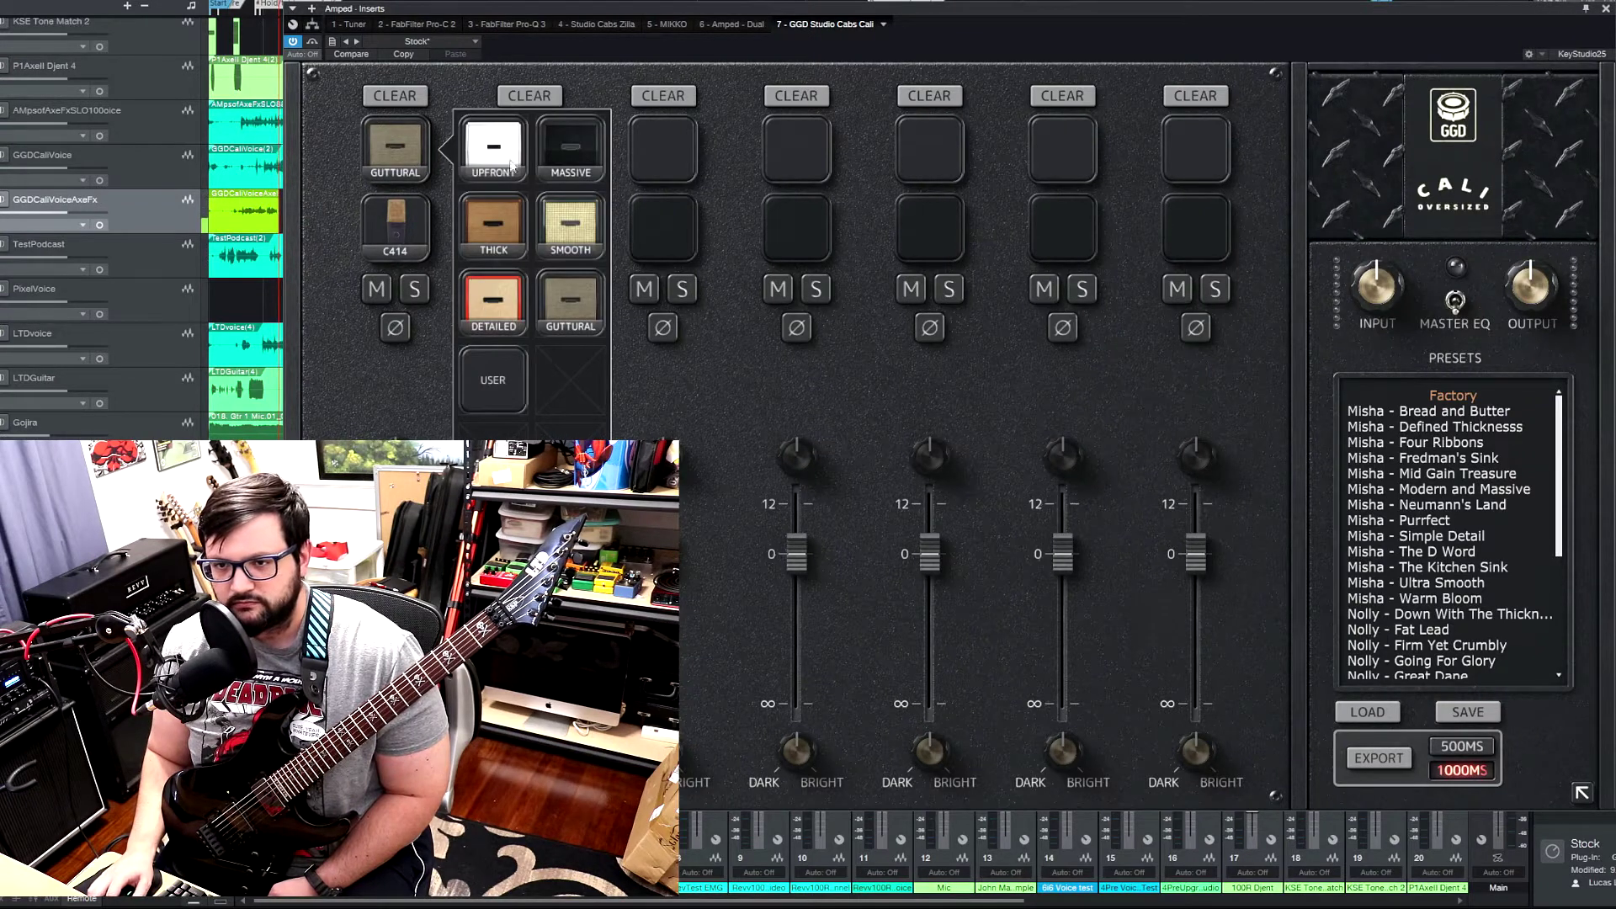
left_click(680, 398)
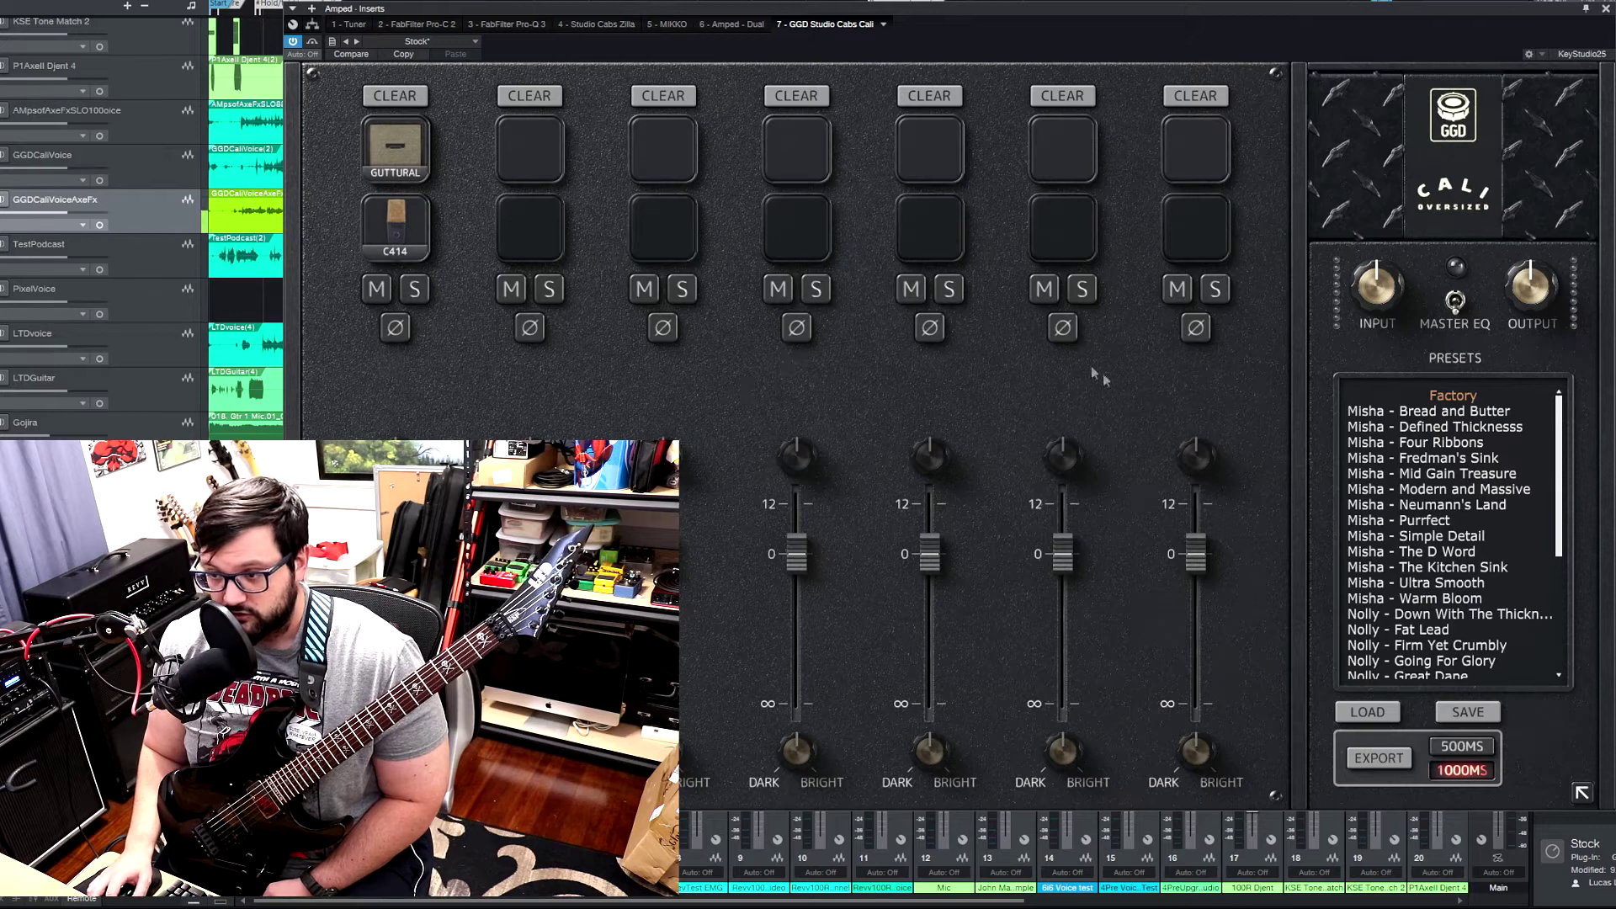
Step: Export the Guttural cabinet with the C414 microphone as GGDCaliGutturalC414 into the GetGoodMesa C414 folder
left_click(1401, 759)
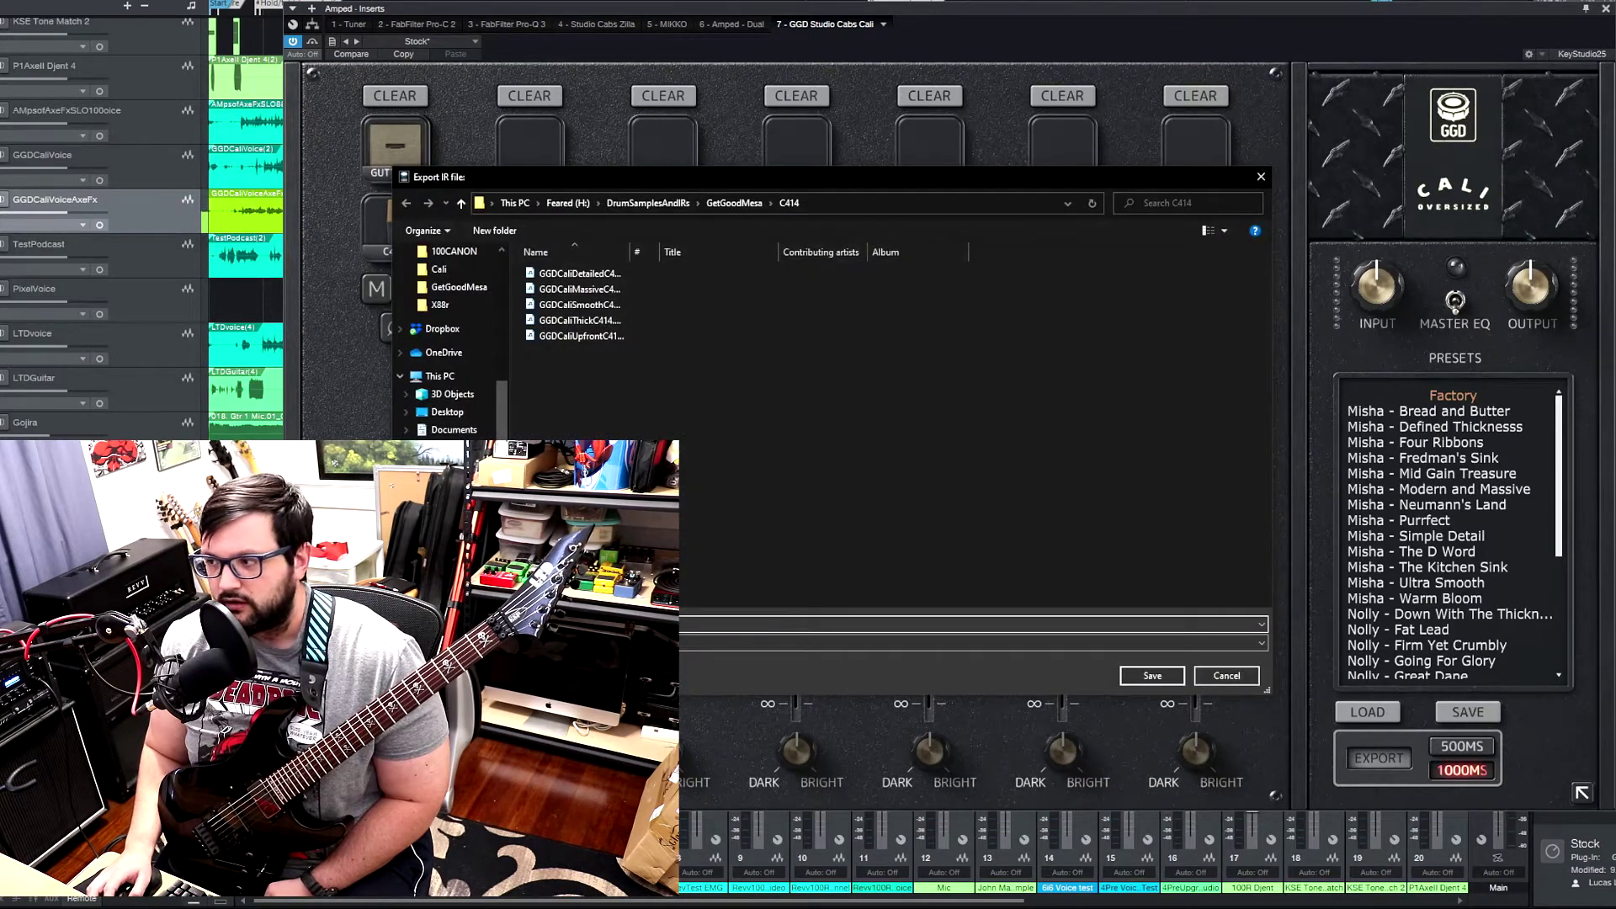
left_click_drag(630, 252, 732, 255)
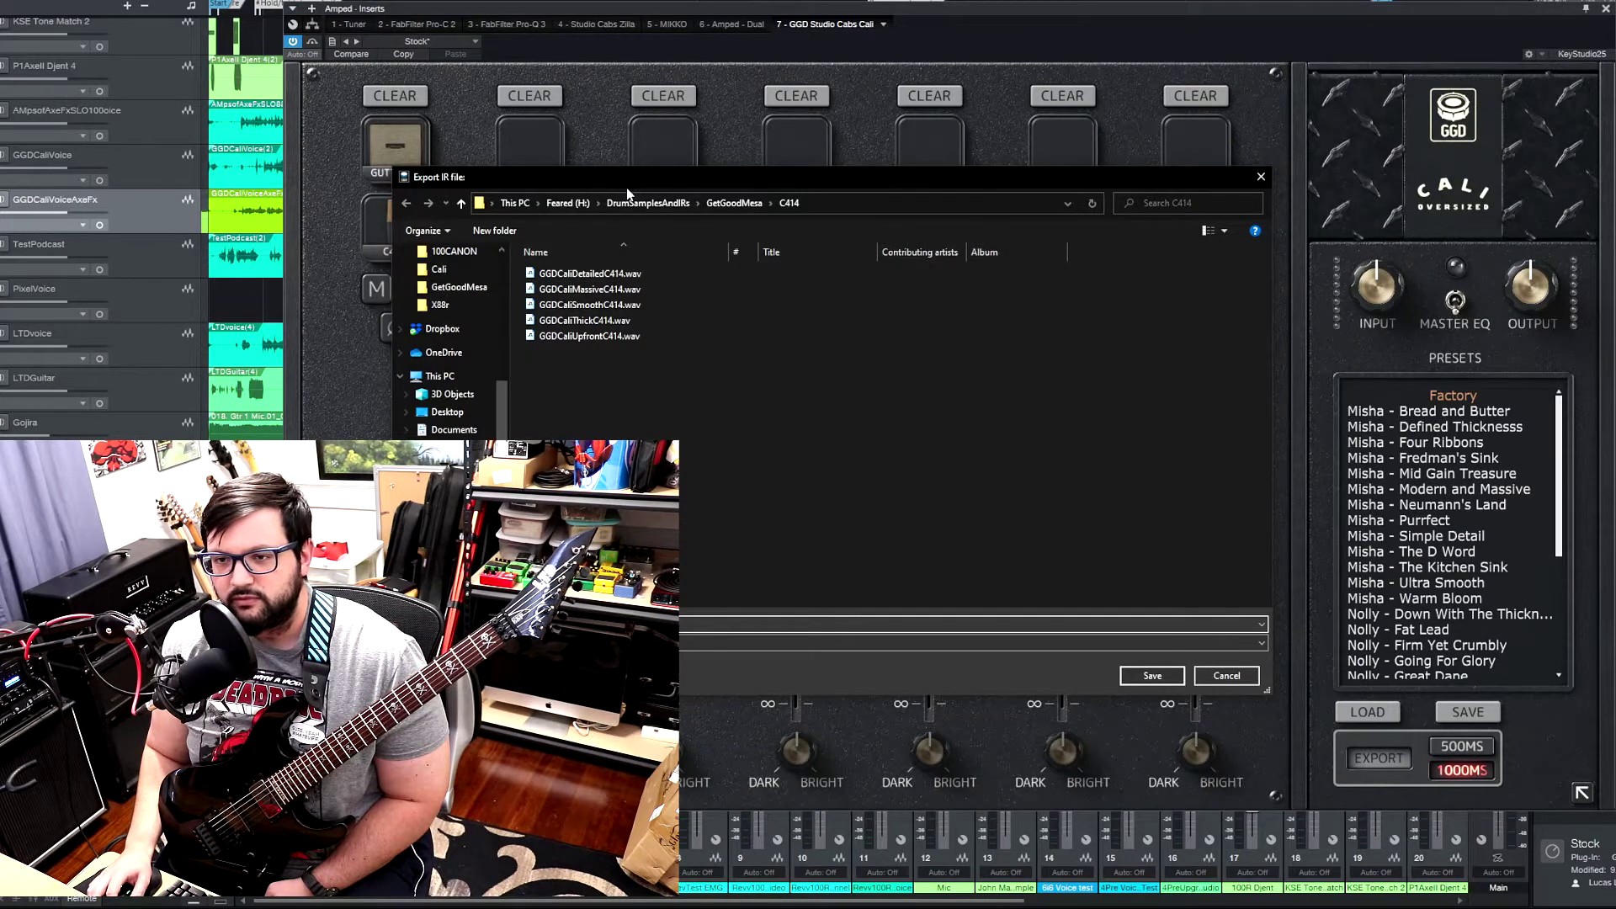
left_click_drag(629, 193, 717, 190)
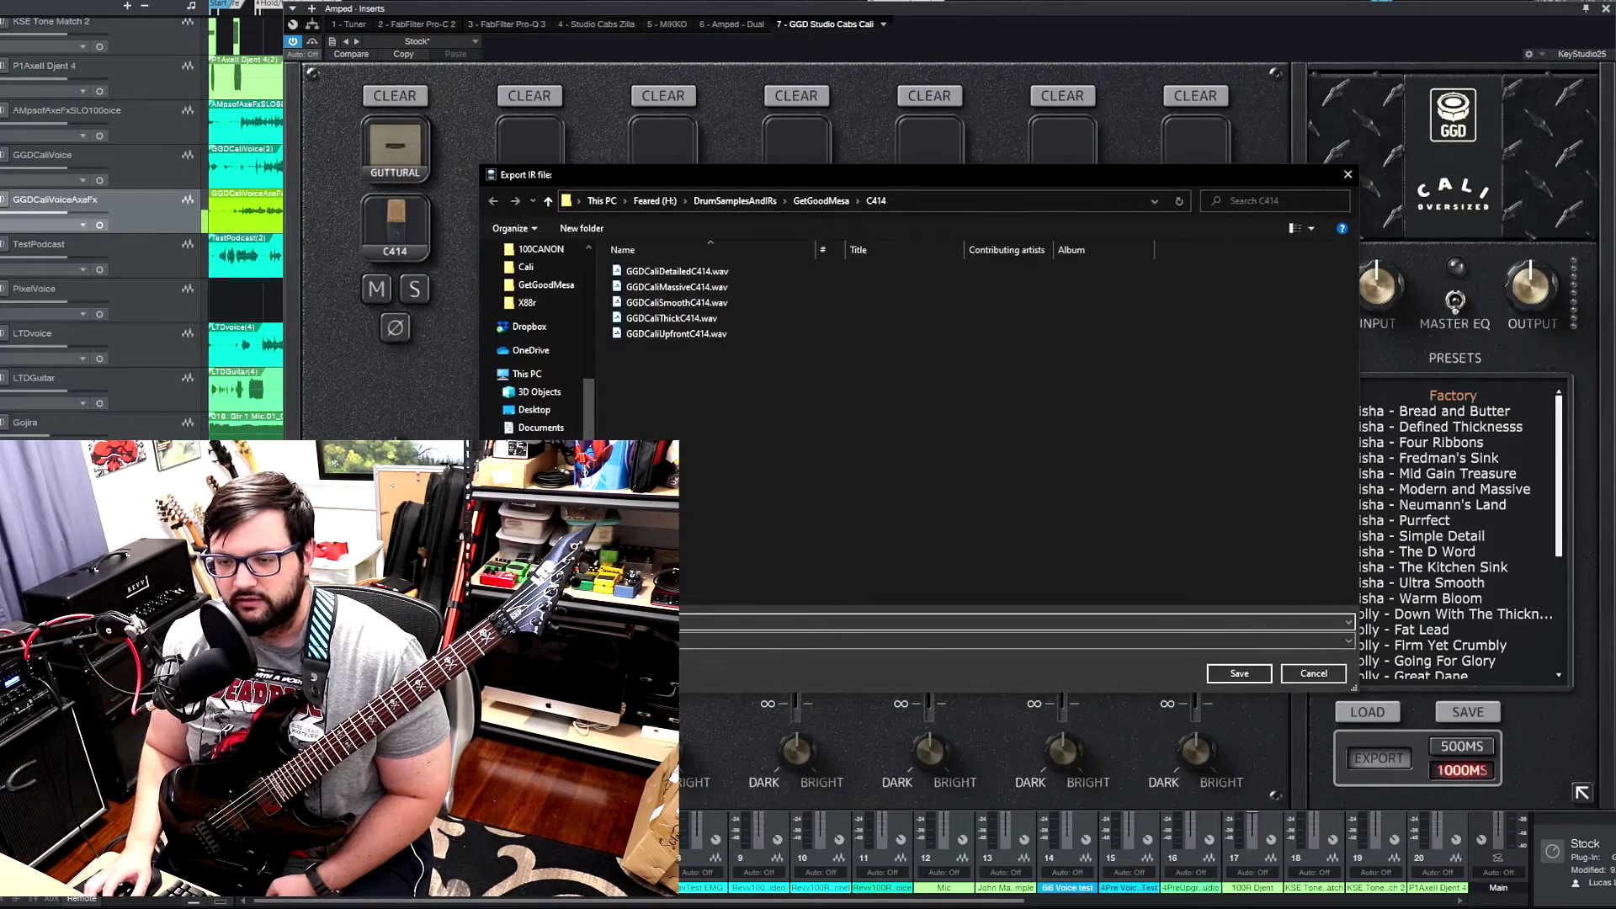
type("G")
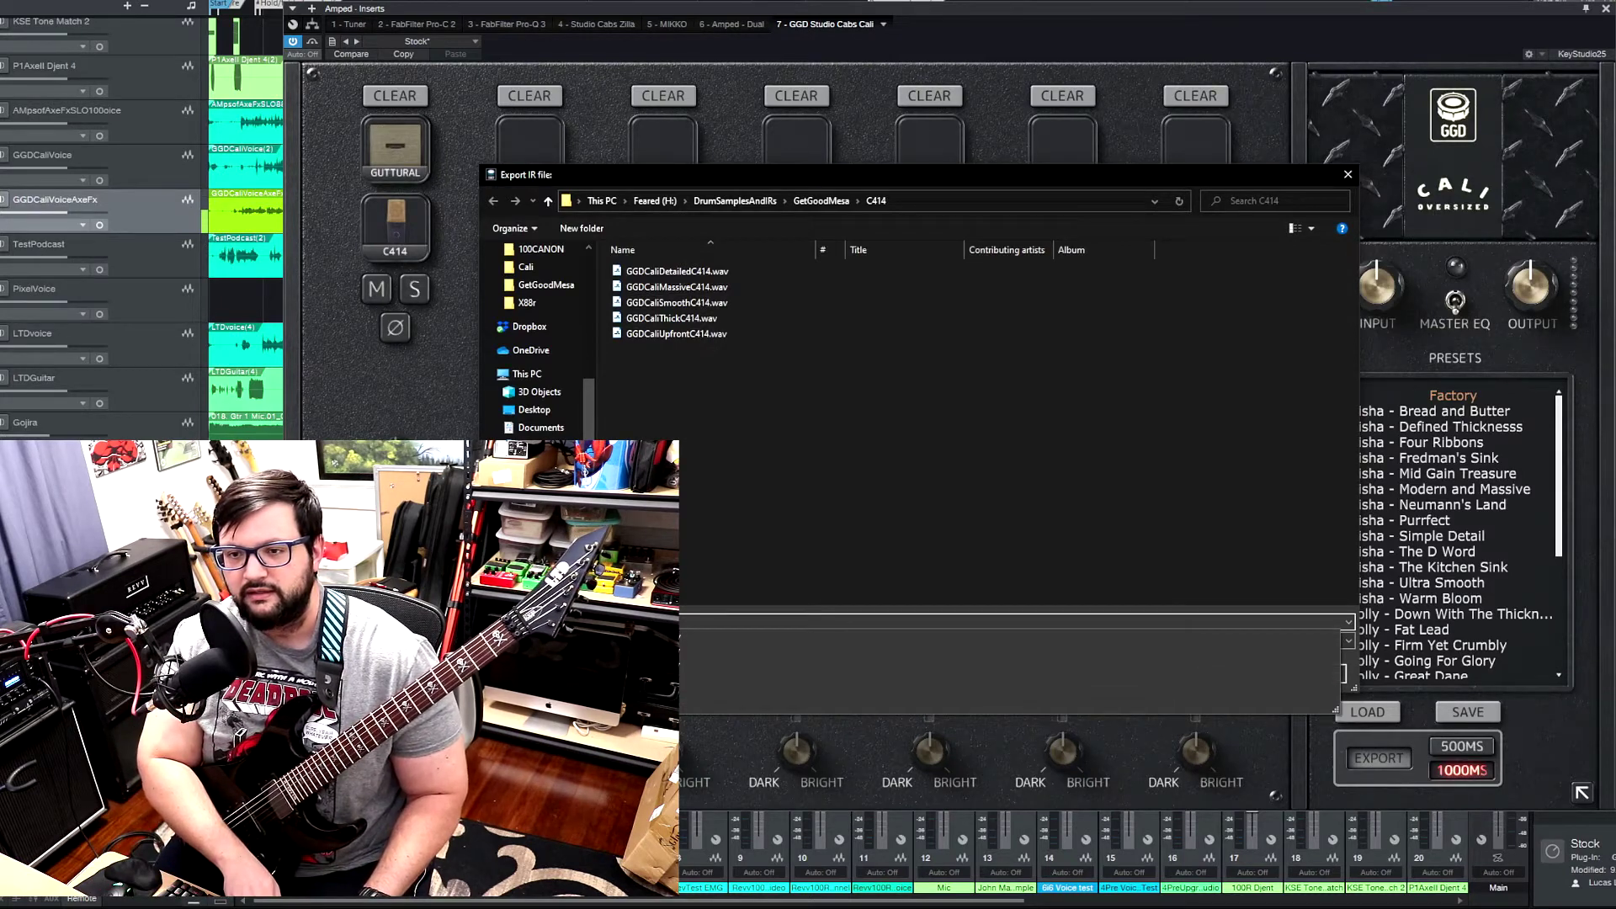
type("G")
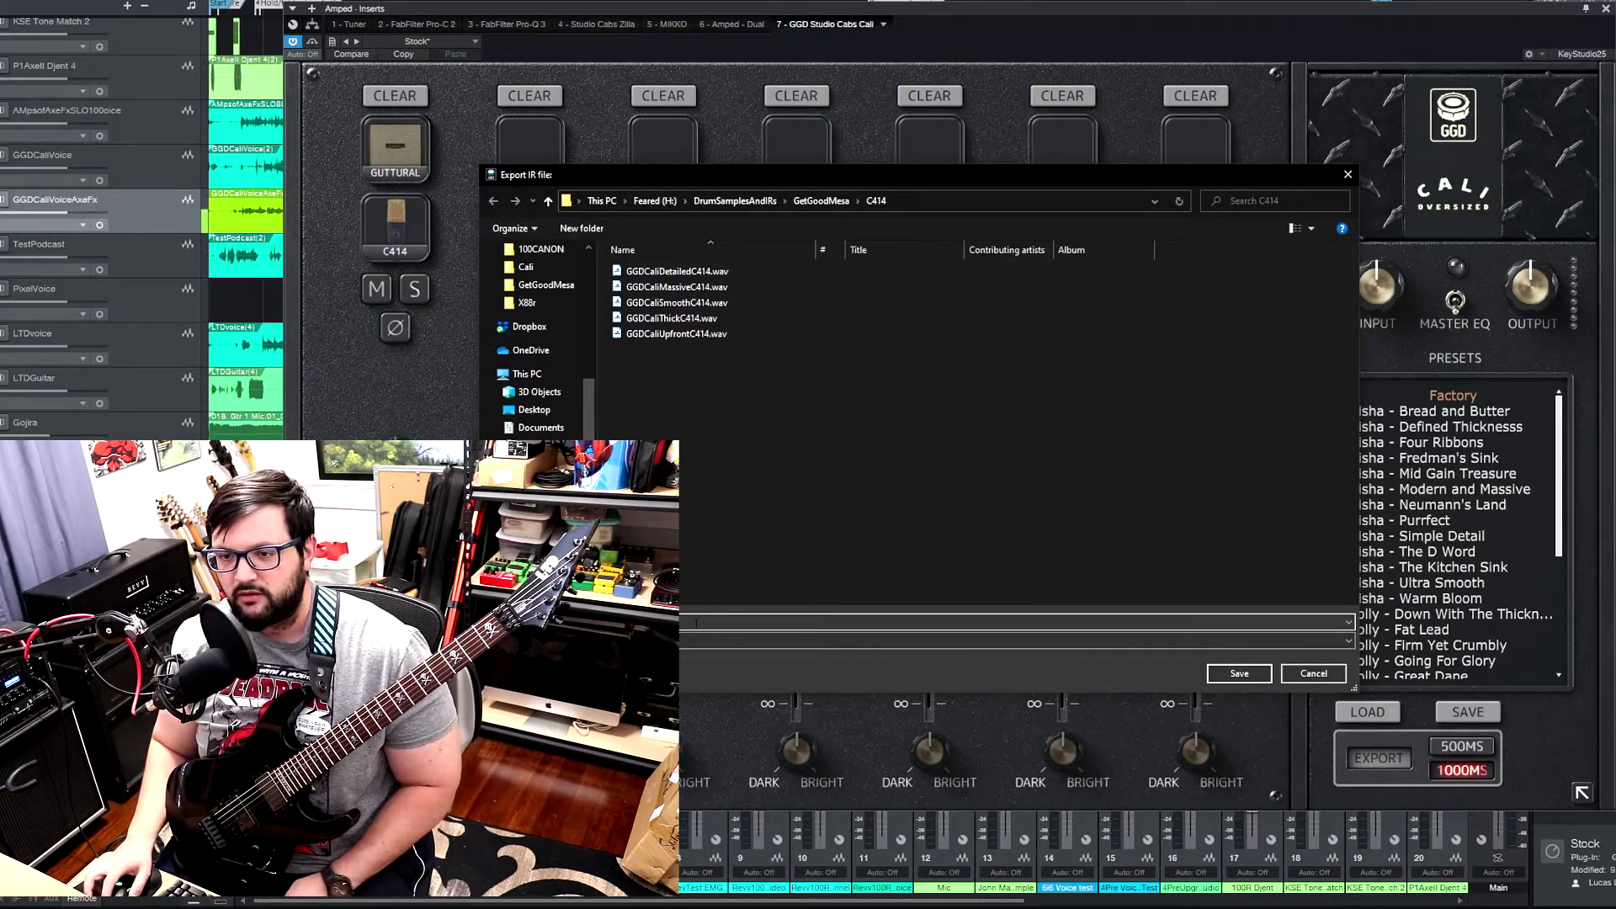
left_click(1219, 679)
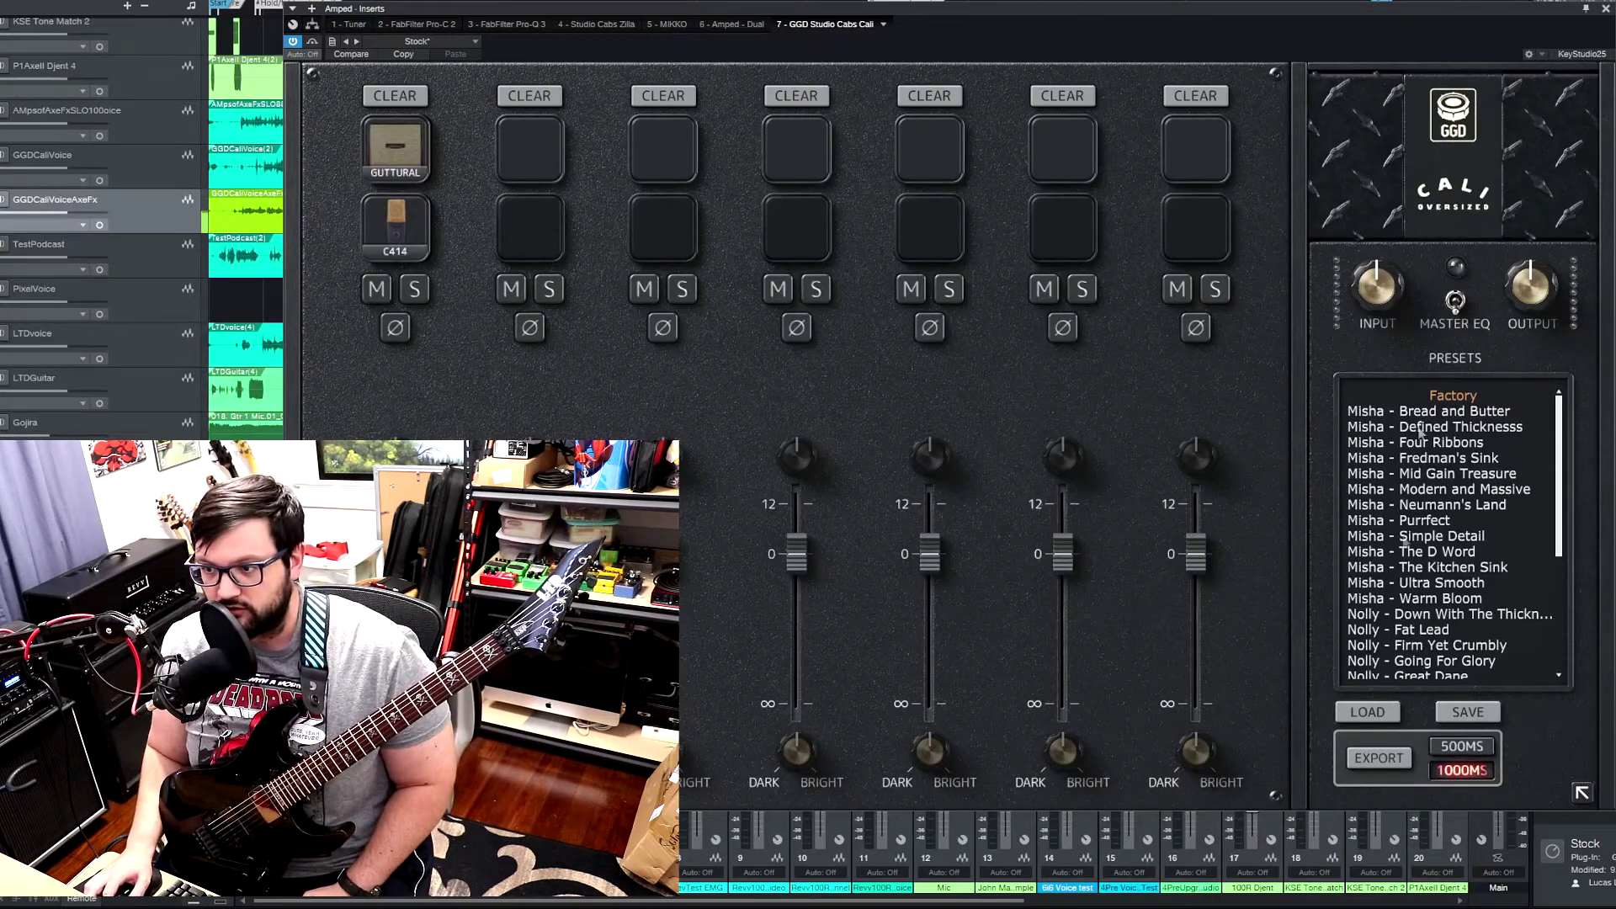
scroll(1537, 532, "down", 5)
scroll(1532, 532, "up", 5)
scroll(1532, 532, "down", 5)
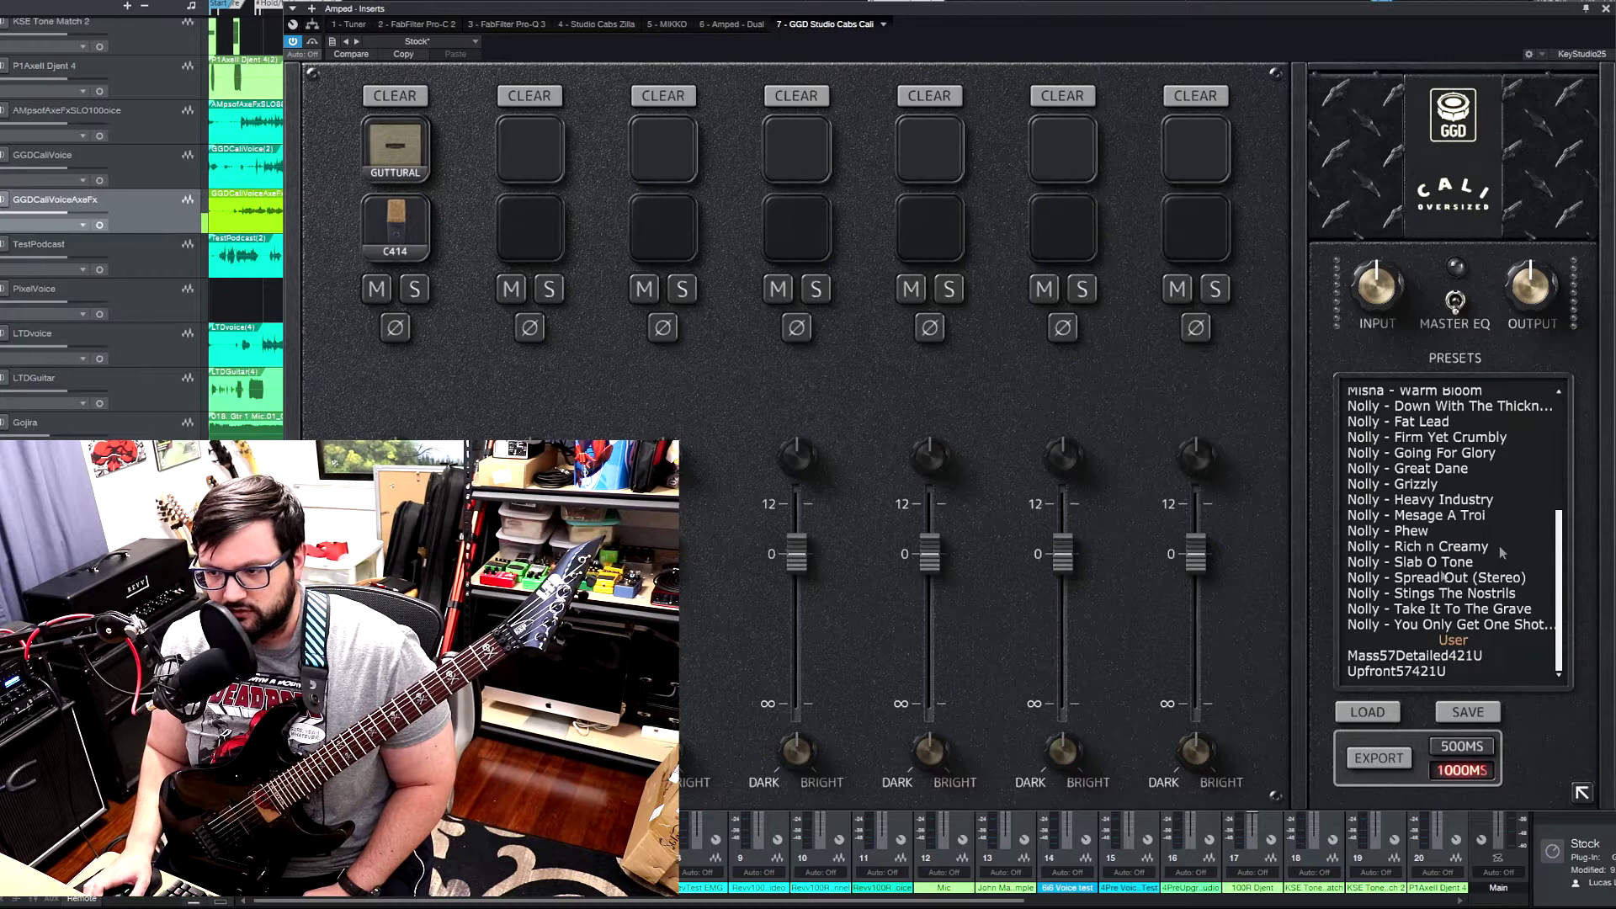
scroll(1440, 648, "up", 5)
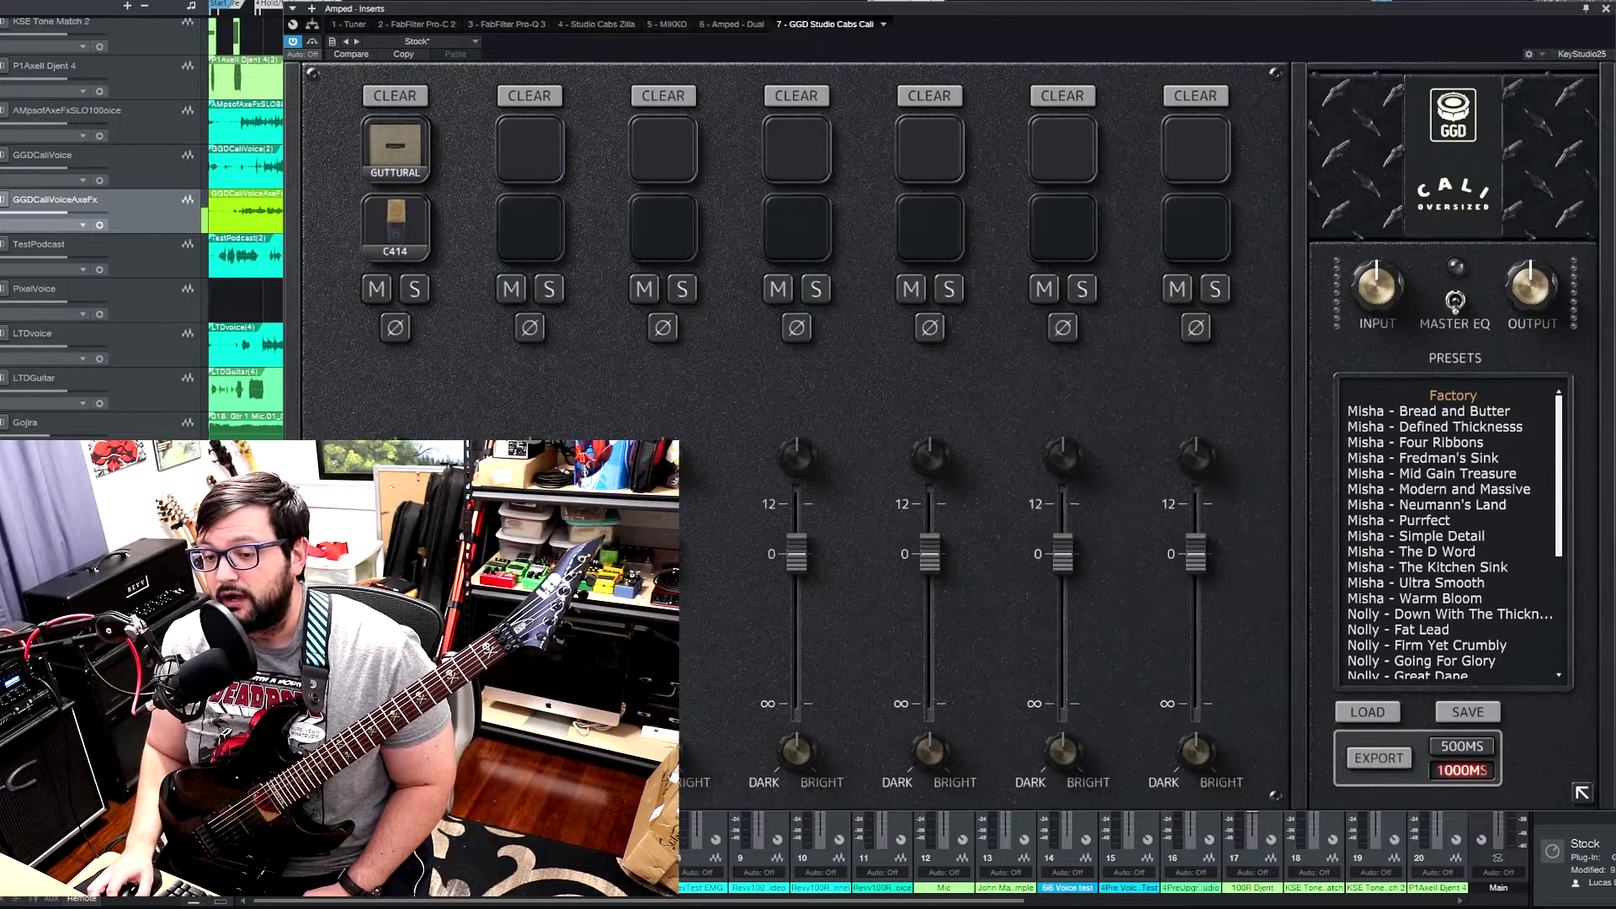
Step: Switch to Axe-Edit III and open the Manage Cabs tool, acknowledging its introductory notice
key("alt+Tab")
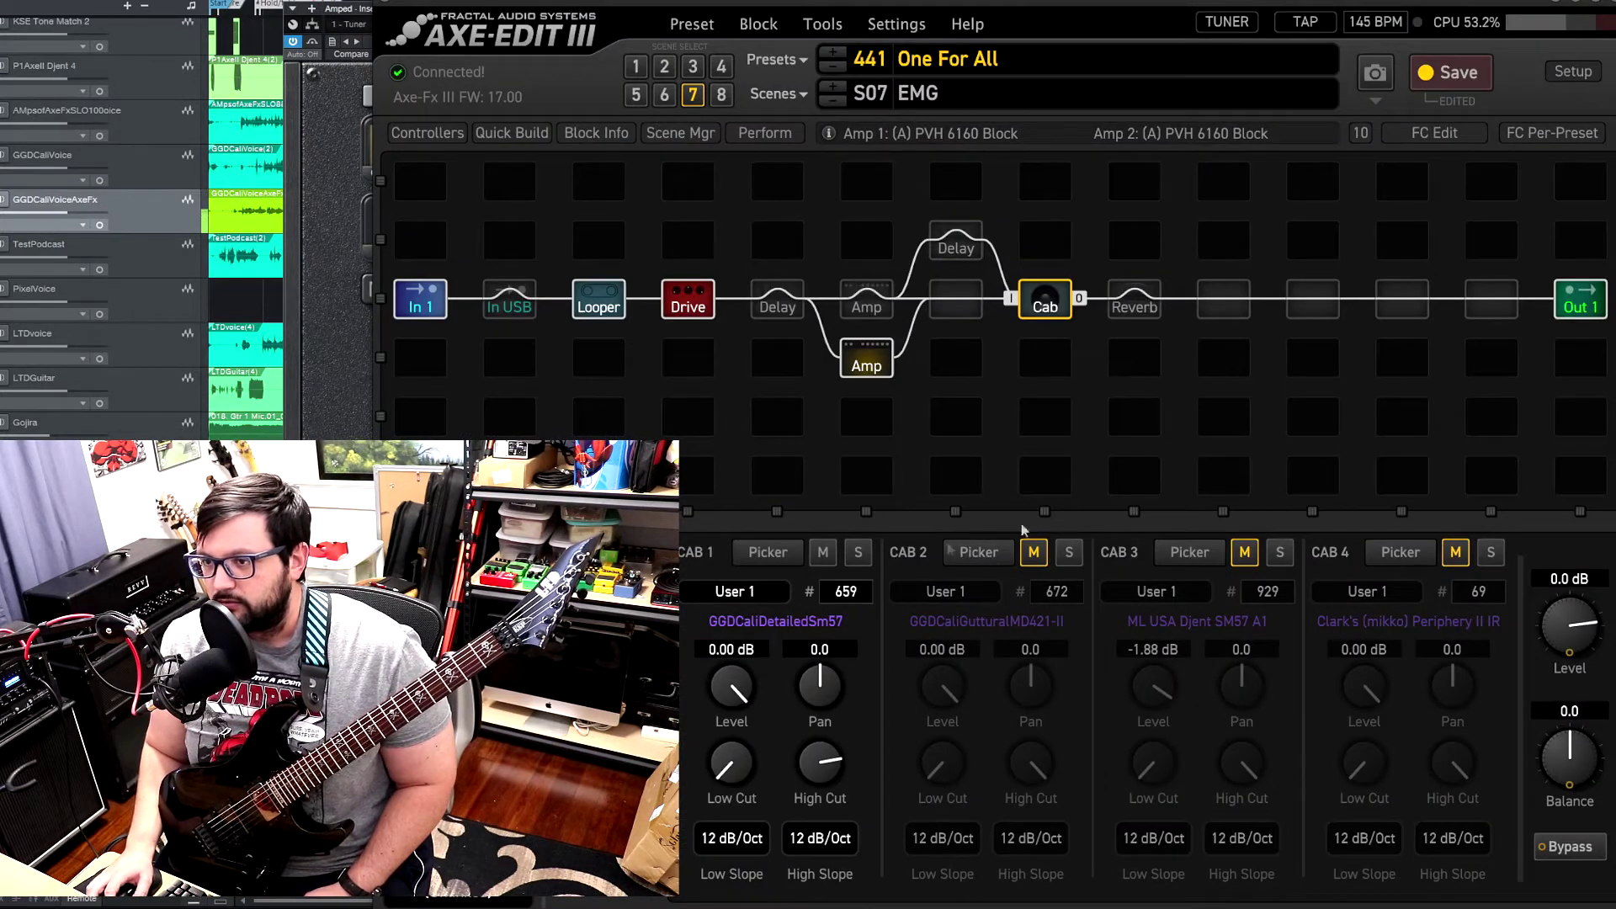
mouse_move(825, 758)
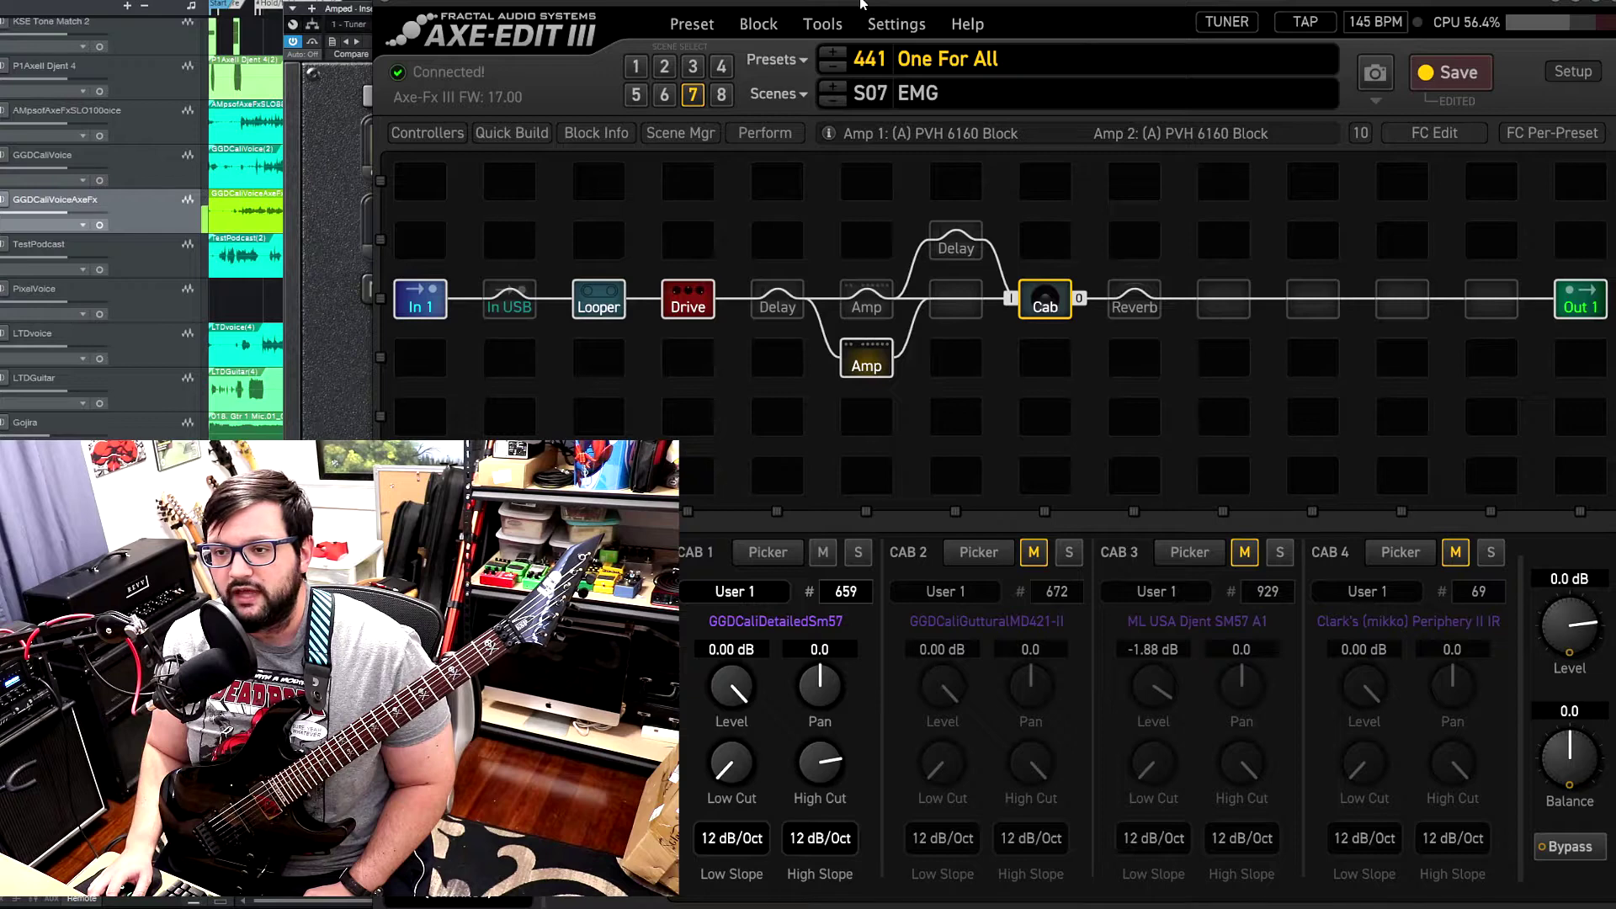
left_click(841, 25)
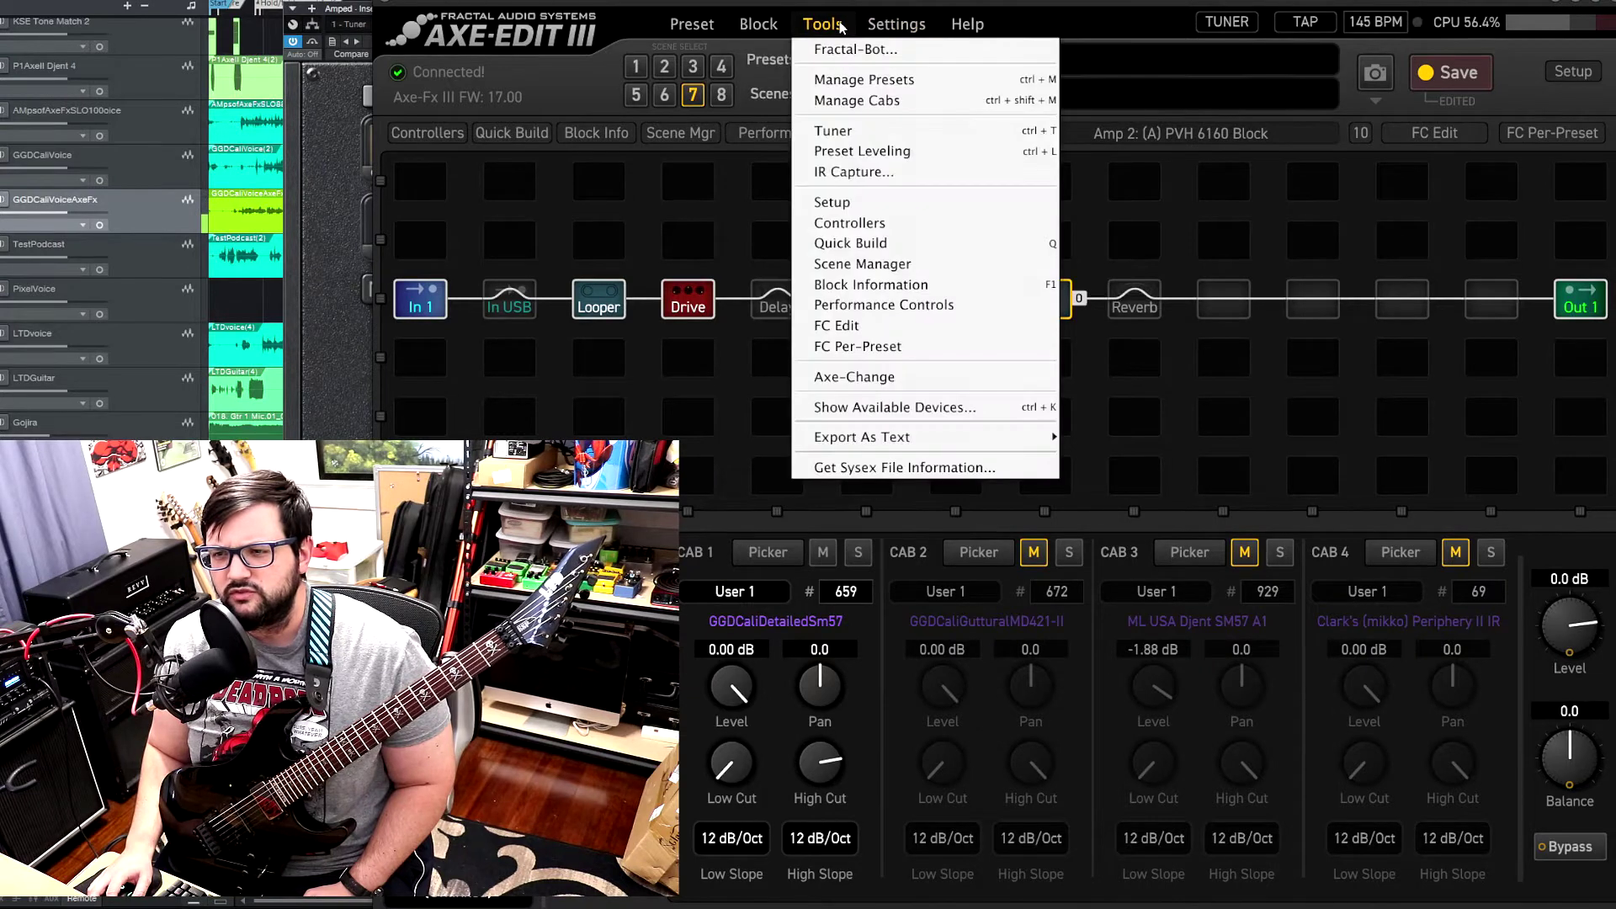
left_click(899, 103)
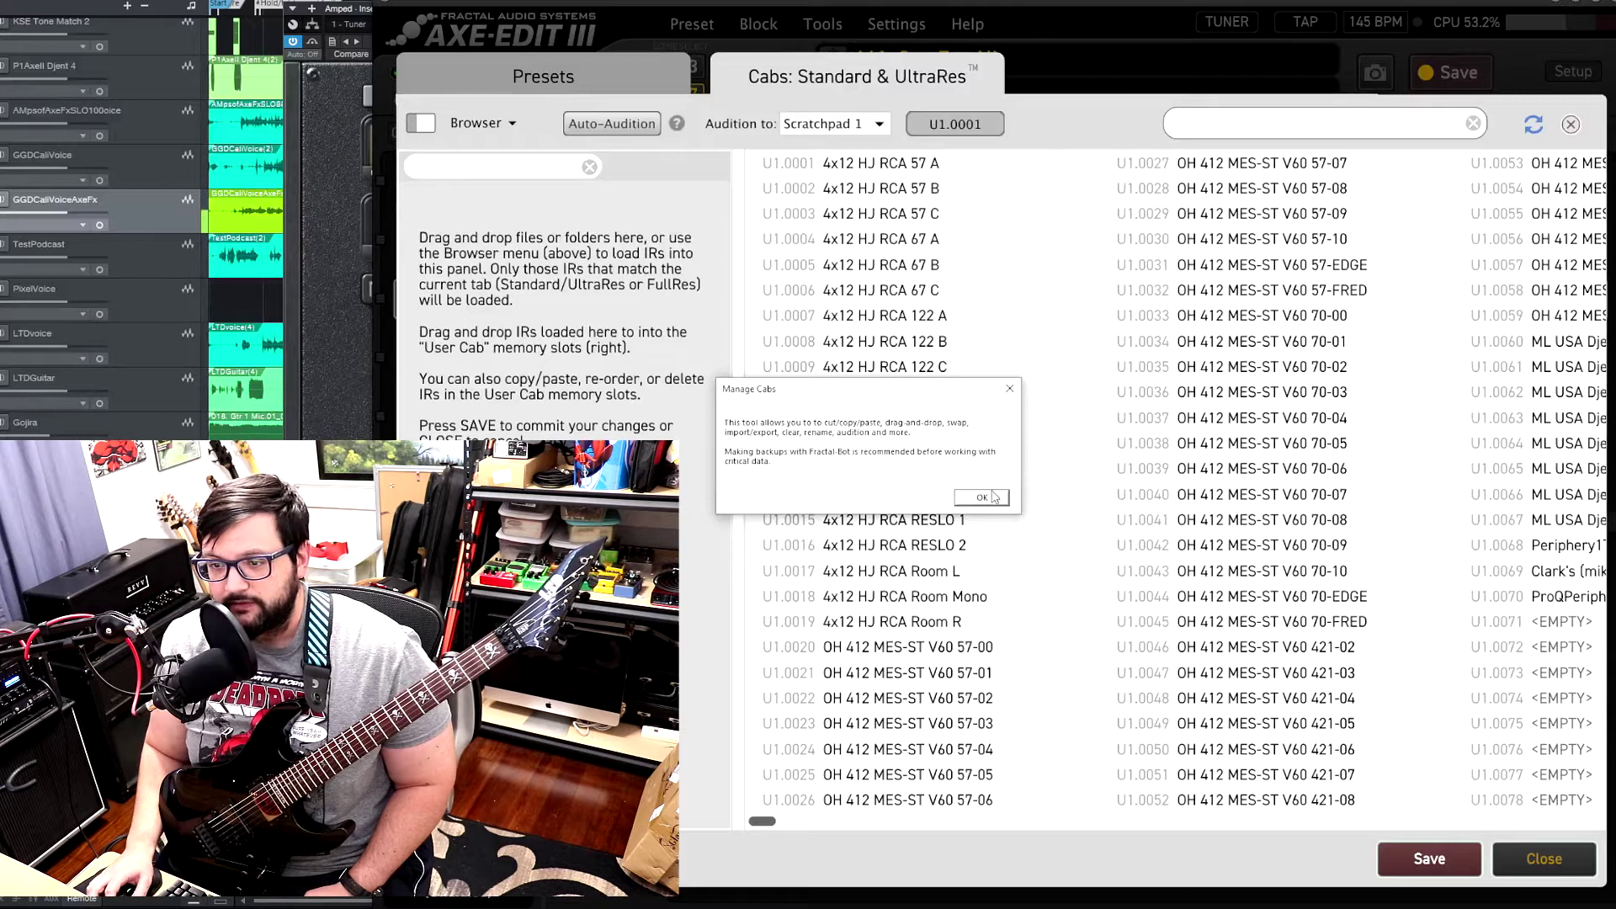
left_click(983, 498)
left_click(1333, 122)
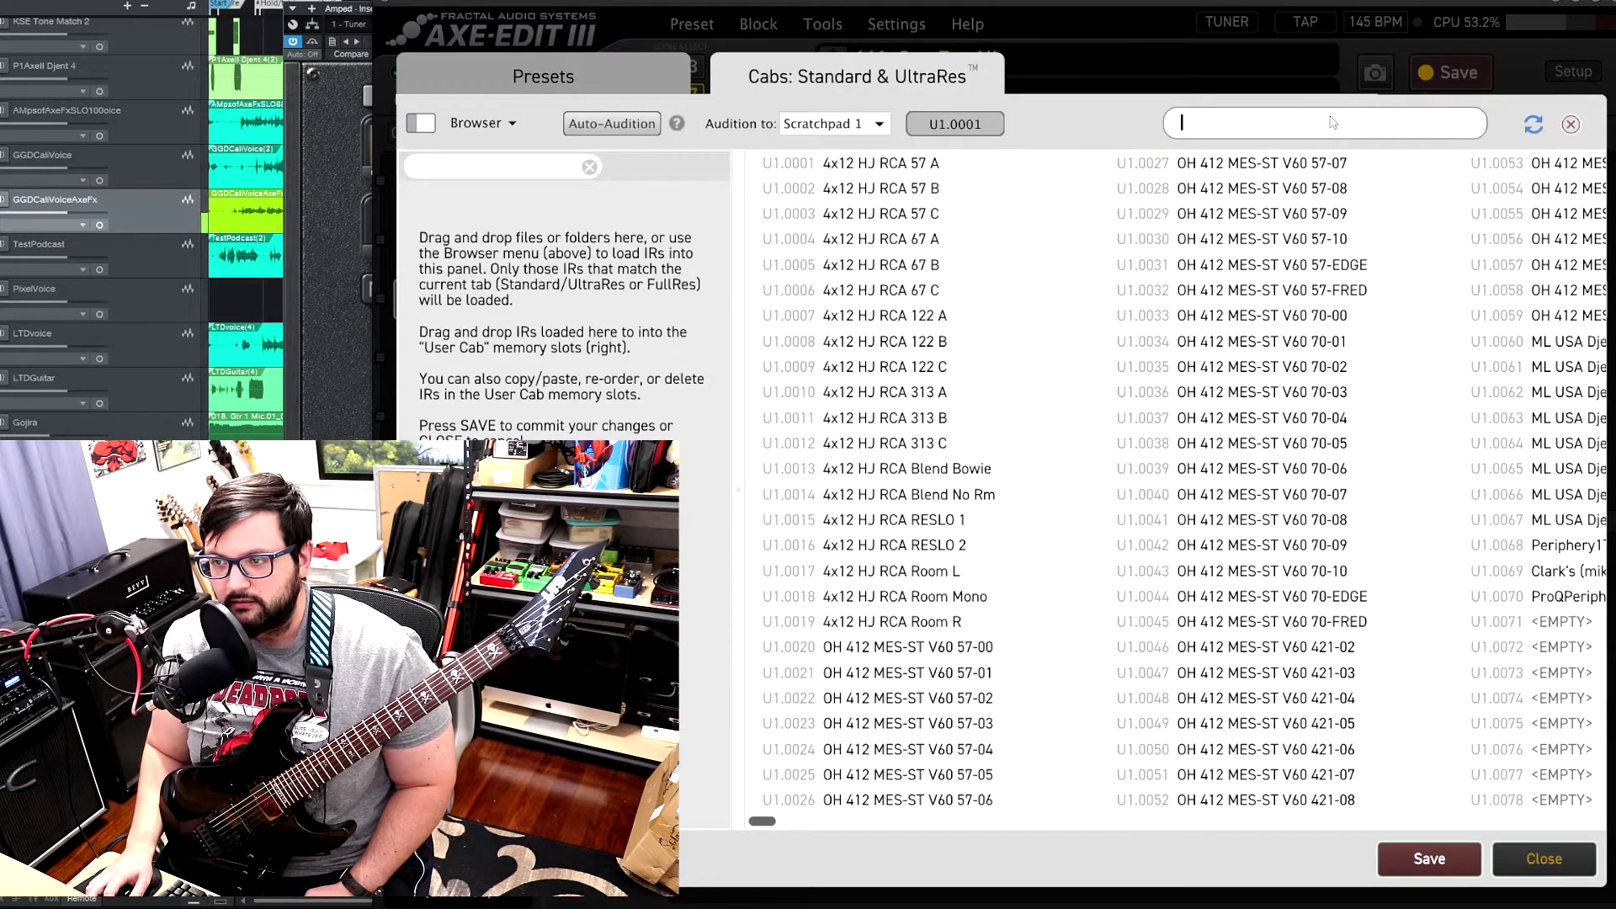
type("ggd")
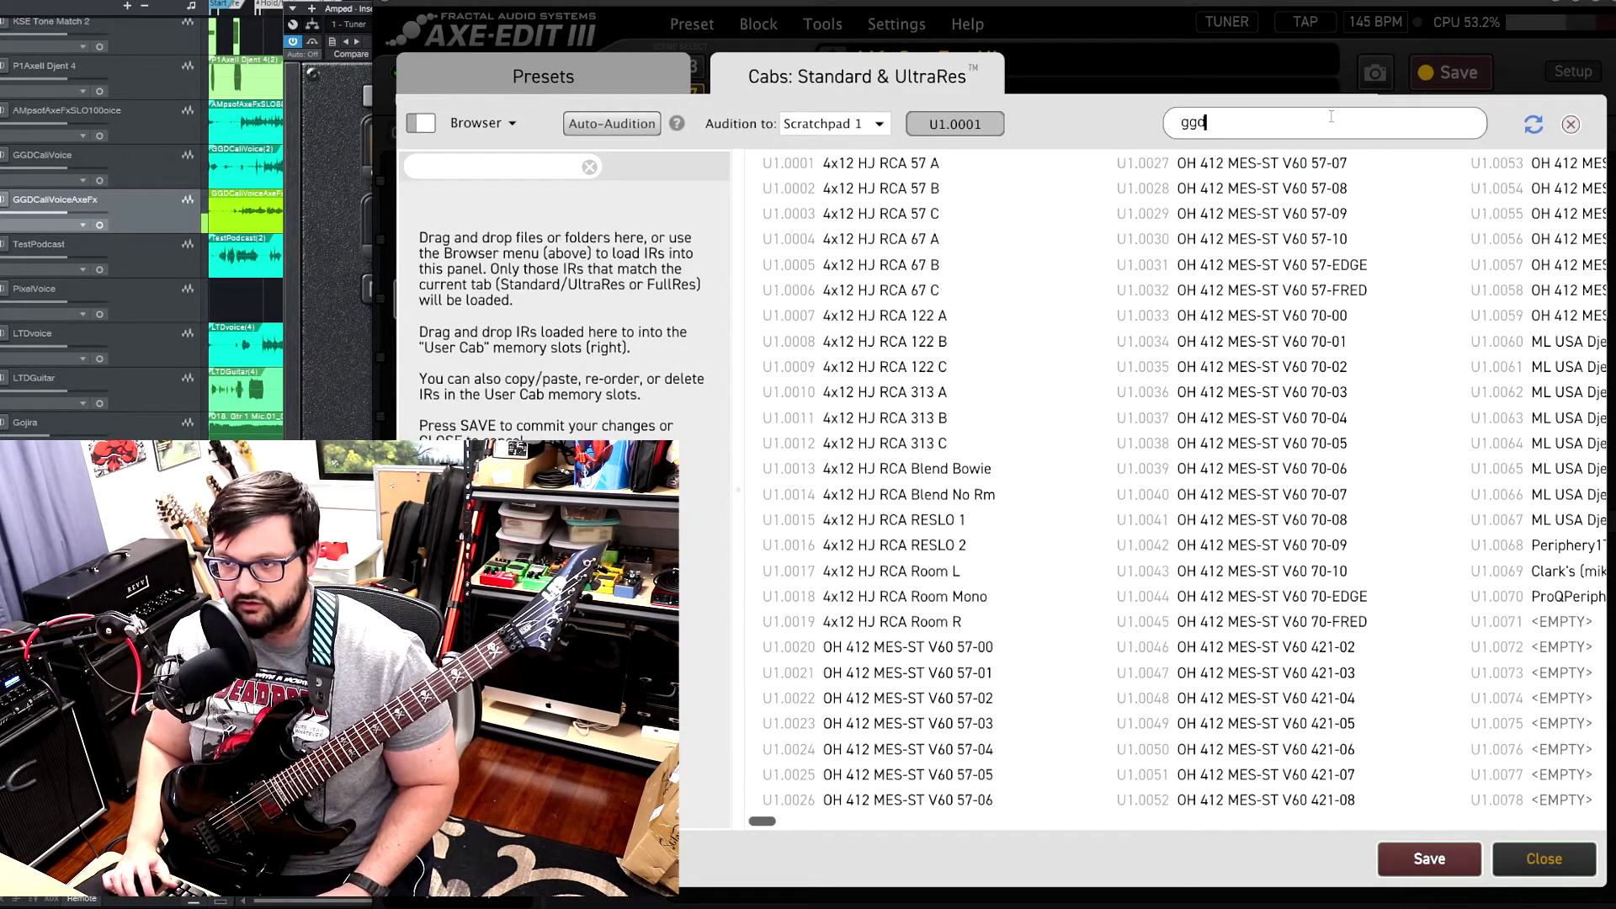
type("call")
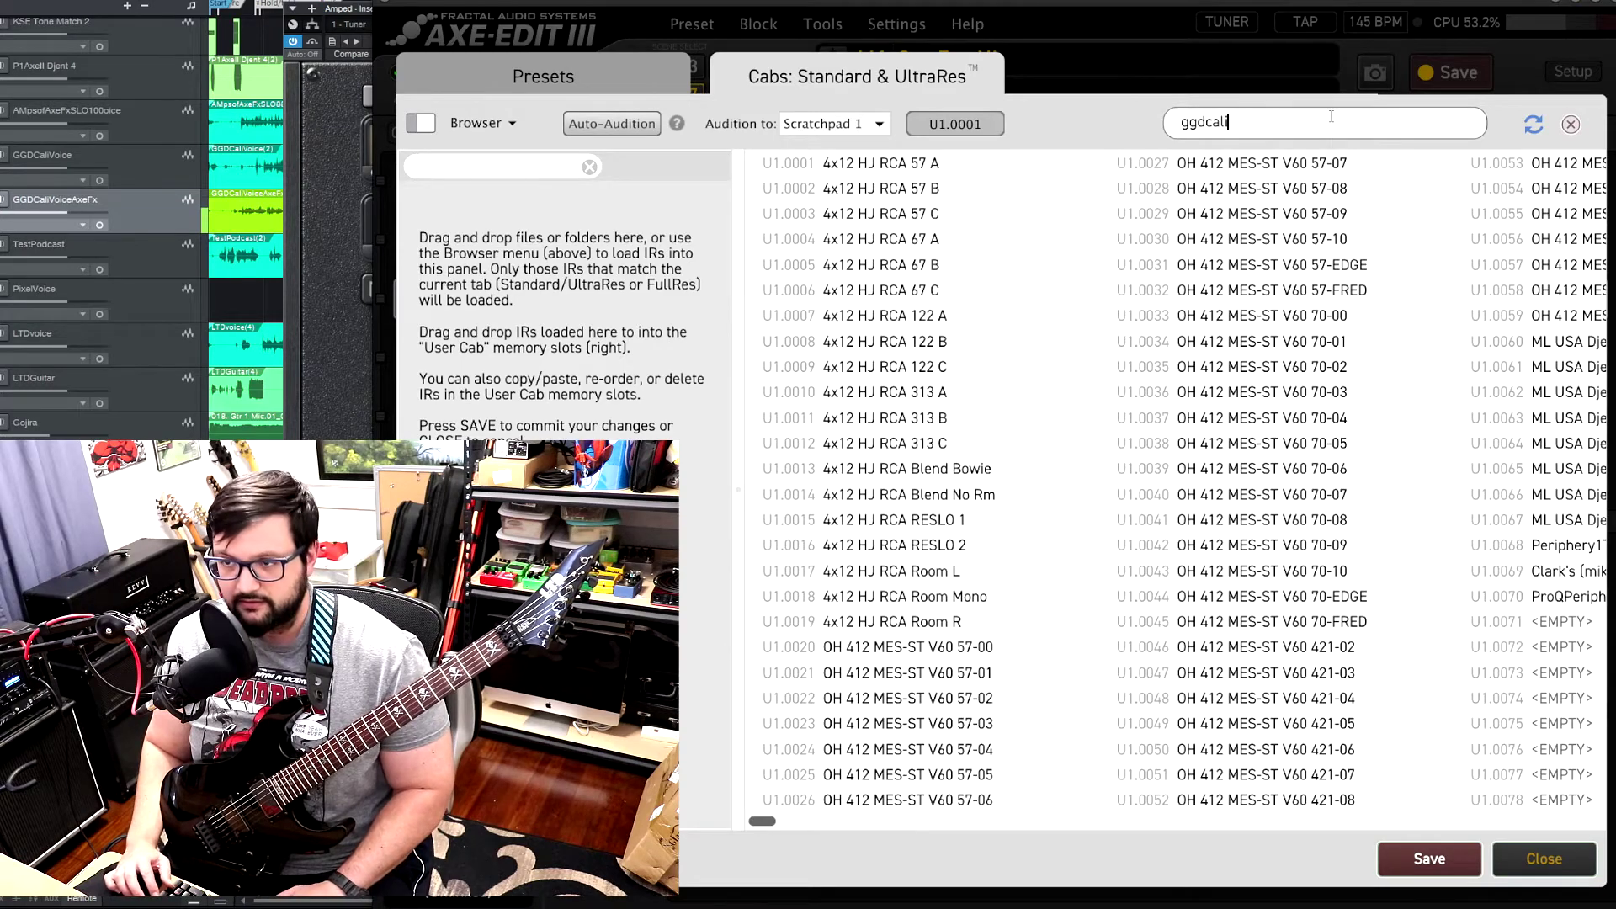
key("Return")
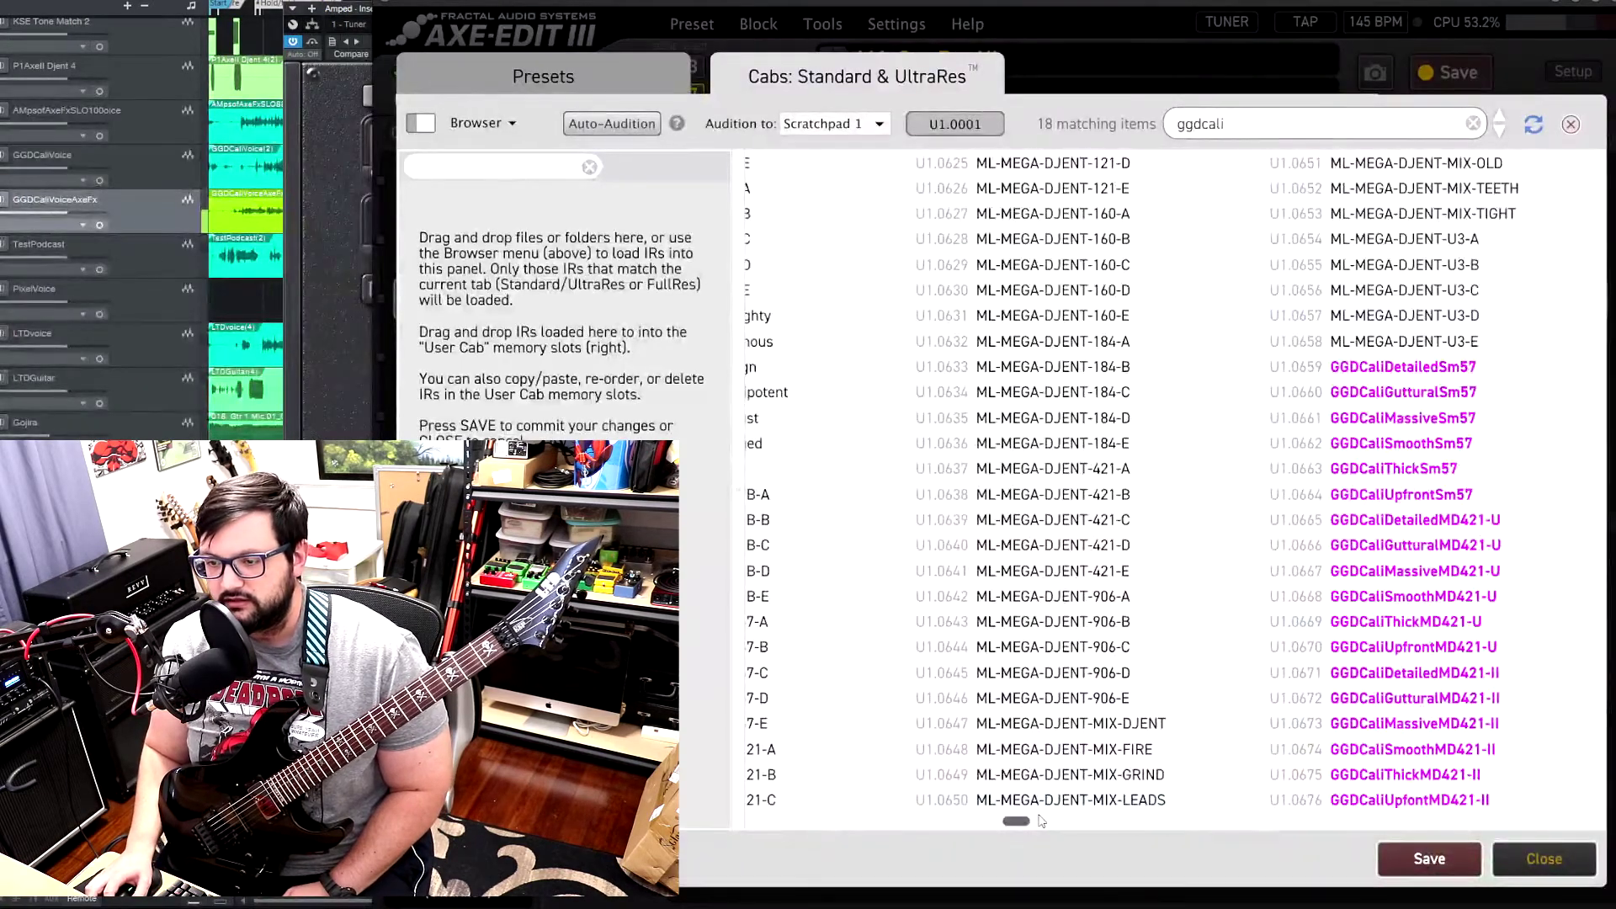
left_click_drag(1025, 823, 1041, 829)
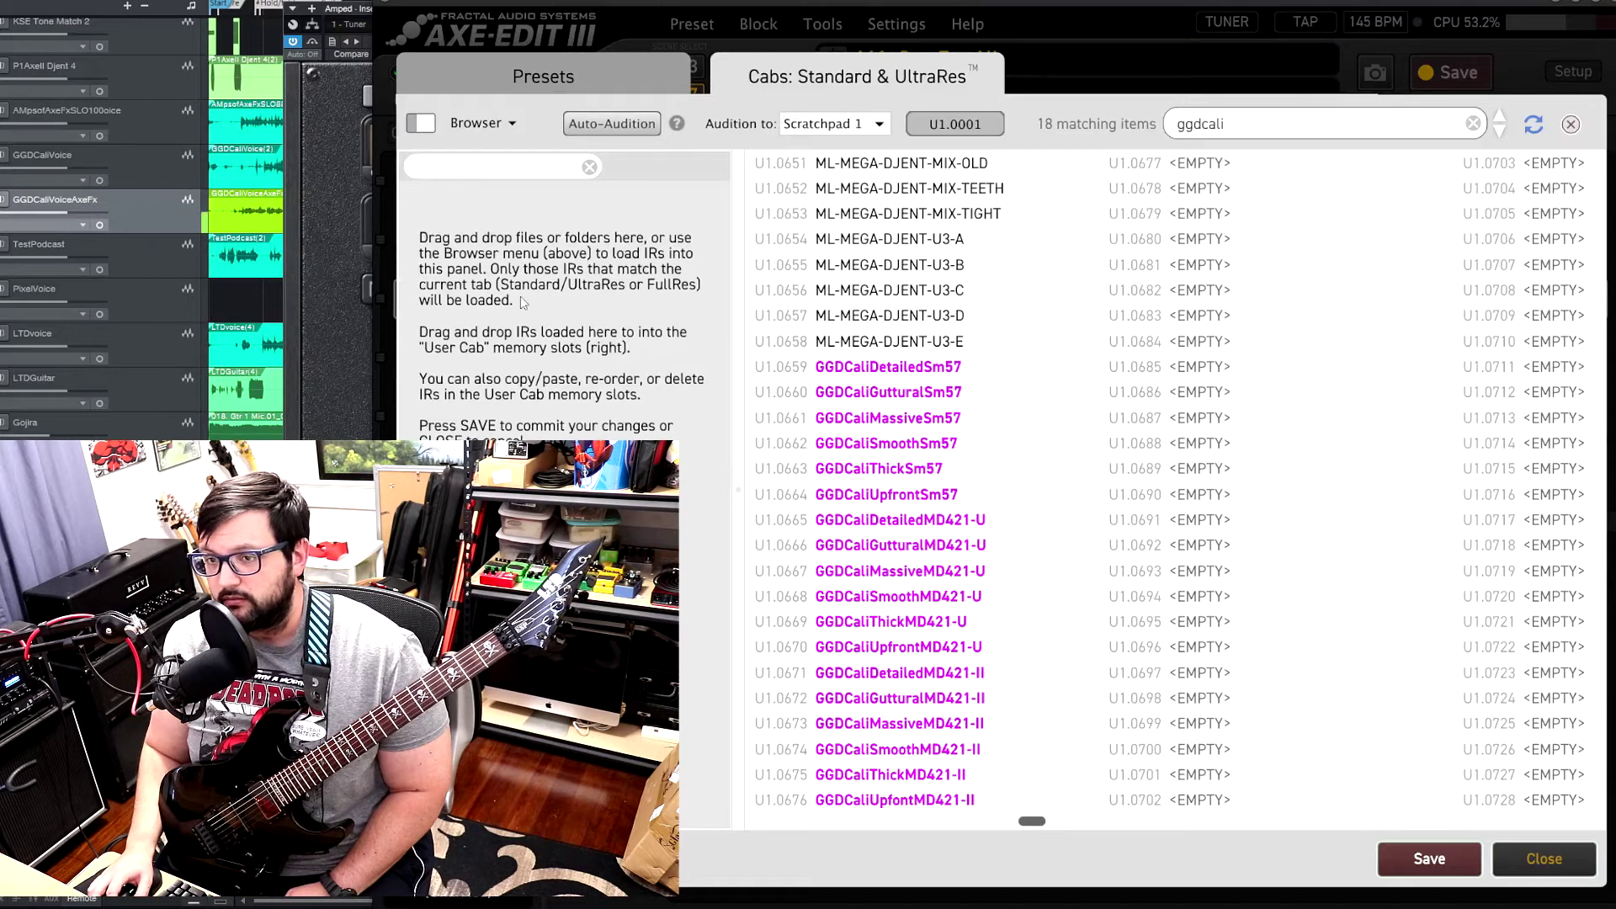
left_click(497, 123)
left_click(535, 186)
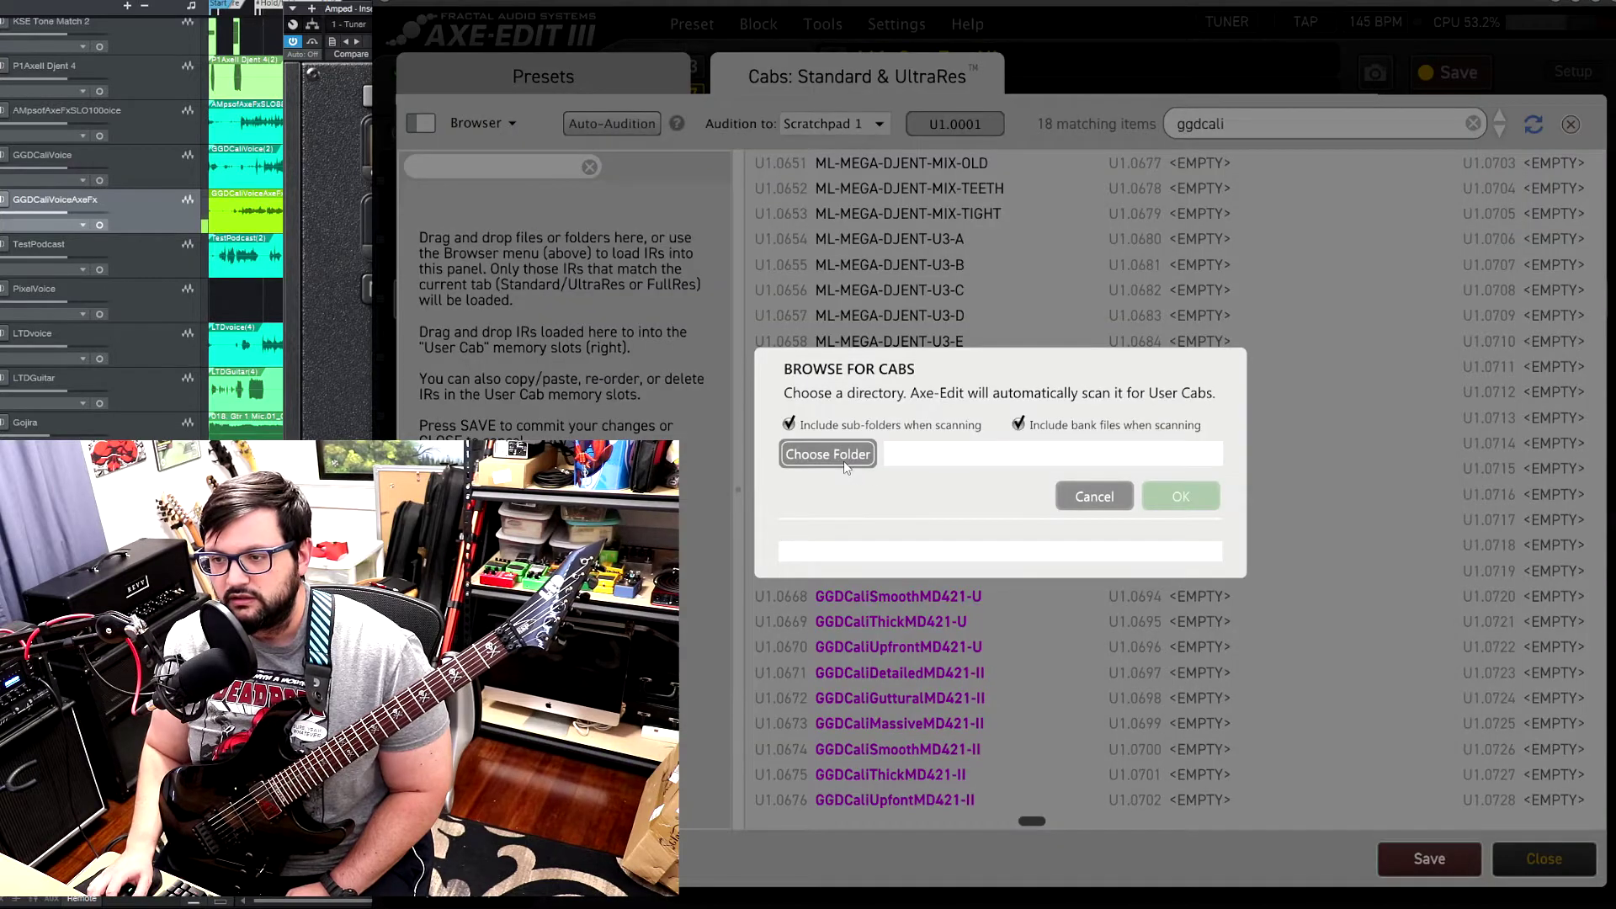
left_click(1114, 507)
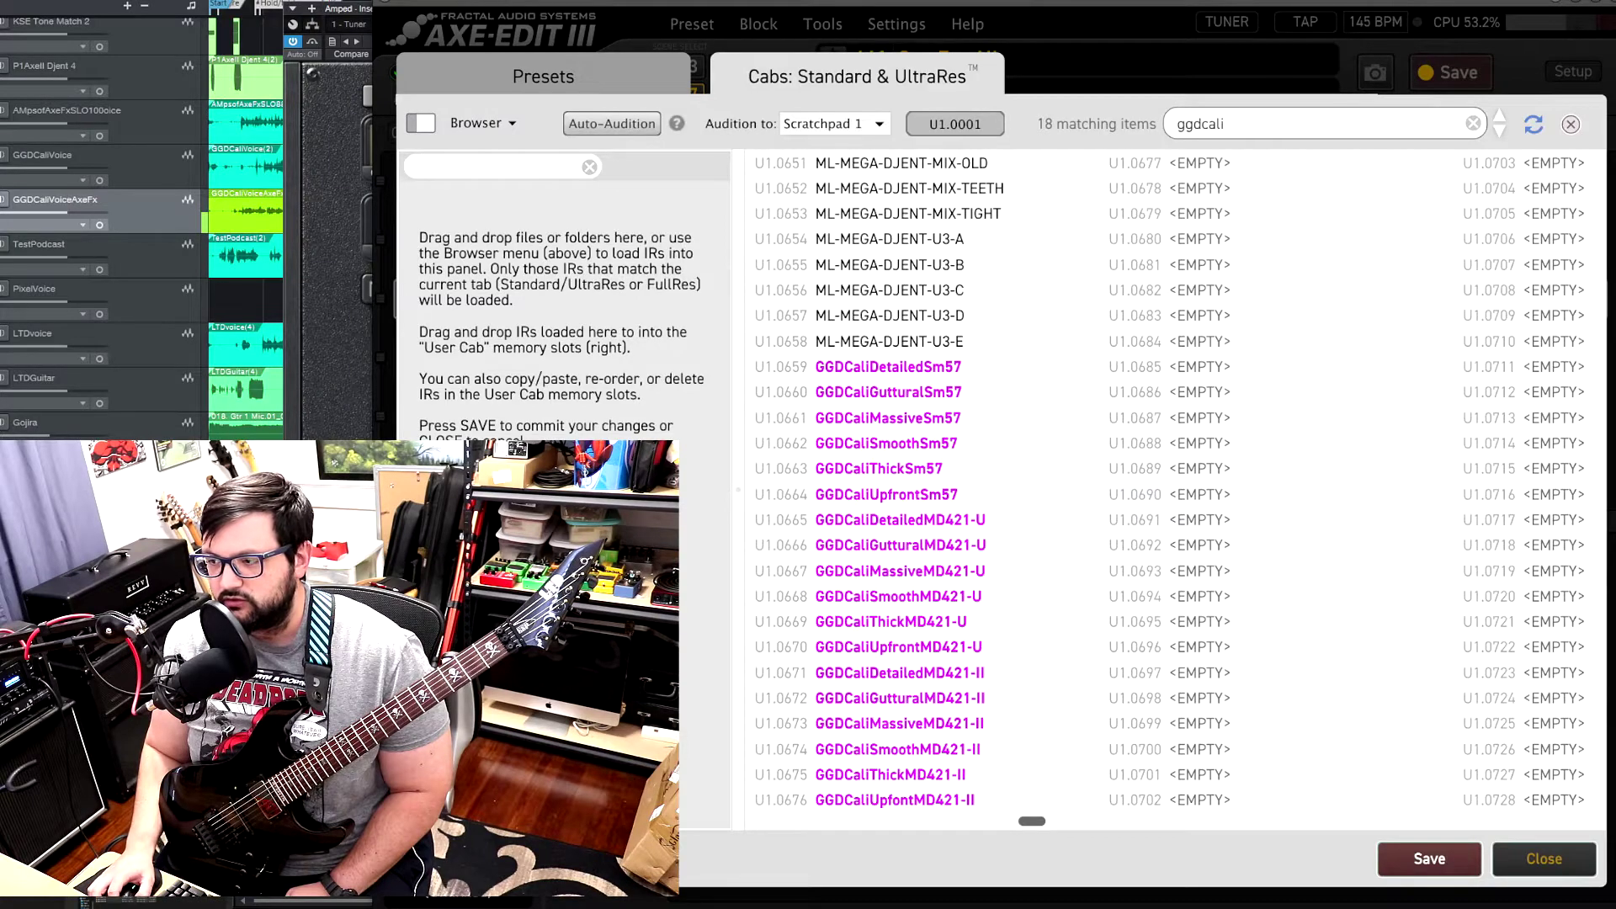
left_click(11, 901)
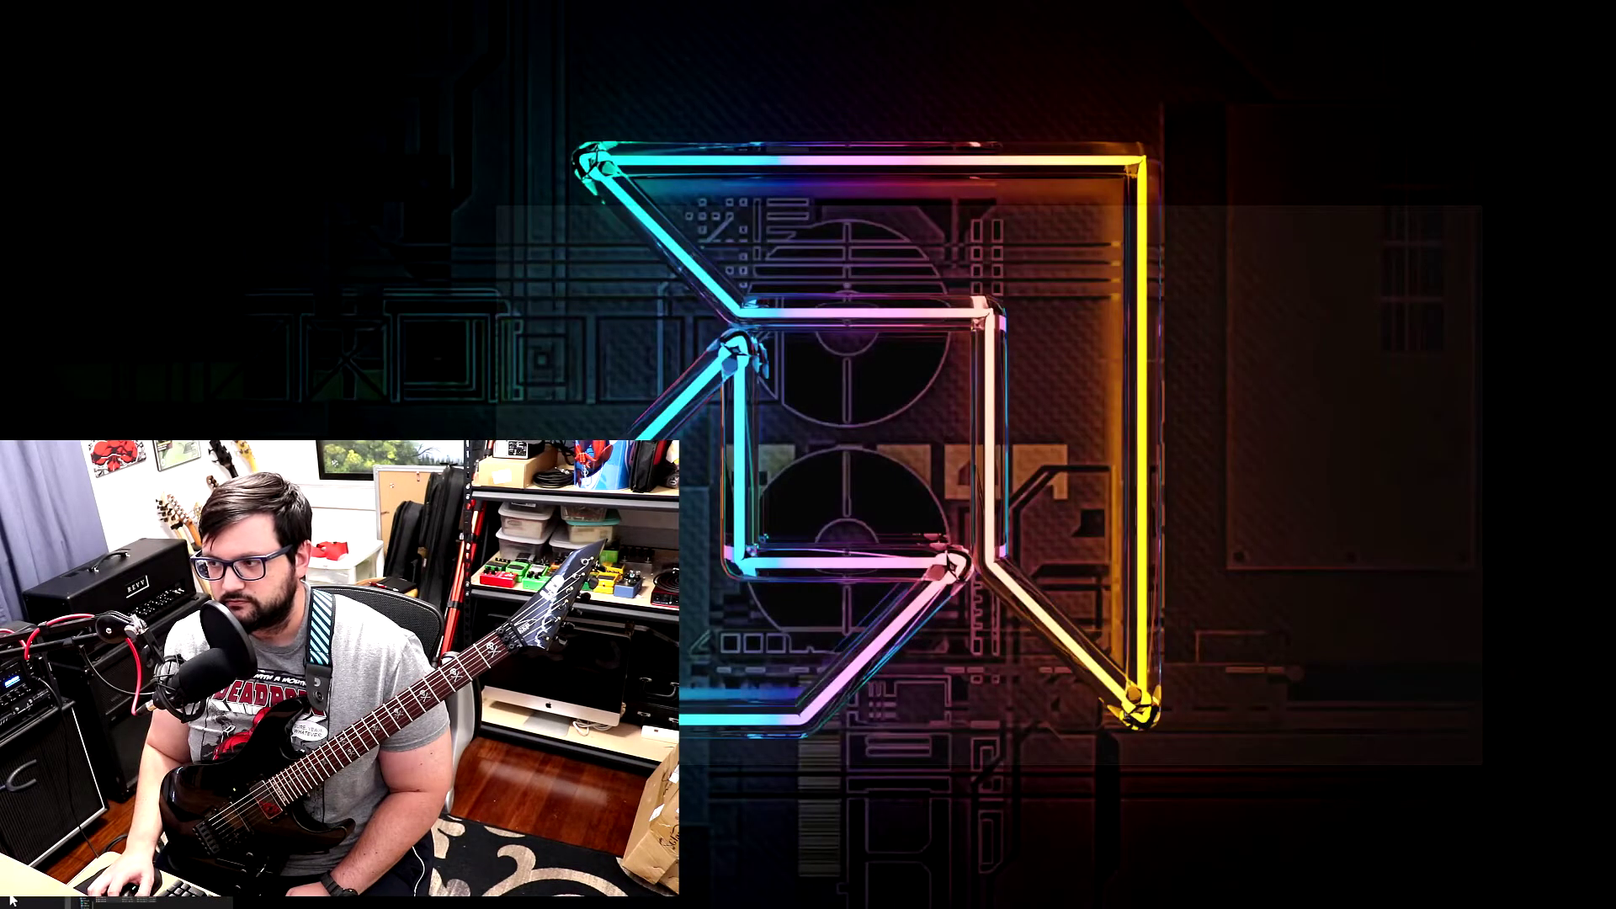
left_click(12, 901)
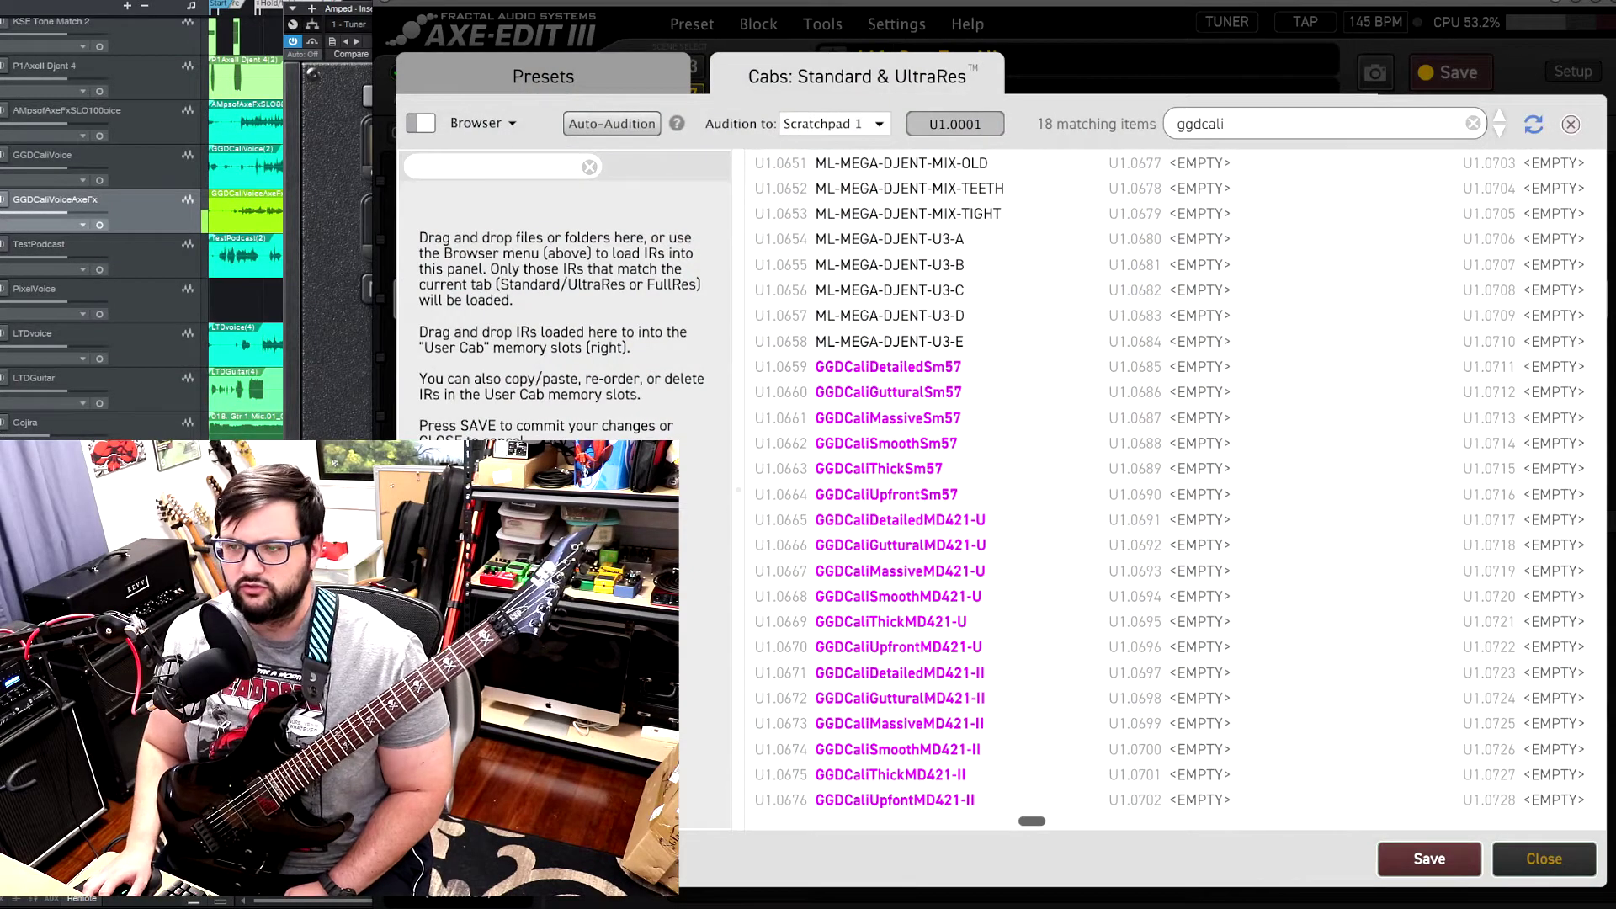
Step: Load the six GGDCali C414 WAV files from the GetGoodMesa C414 folder into the cab browser and accept the scan
left_click_drag(1615, 202, 957, 285)
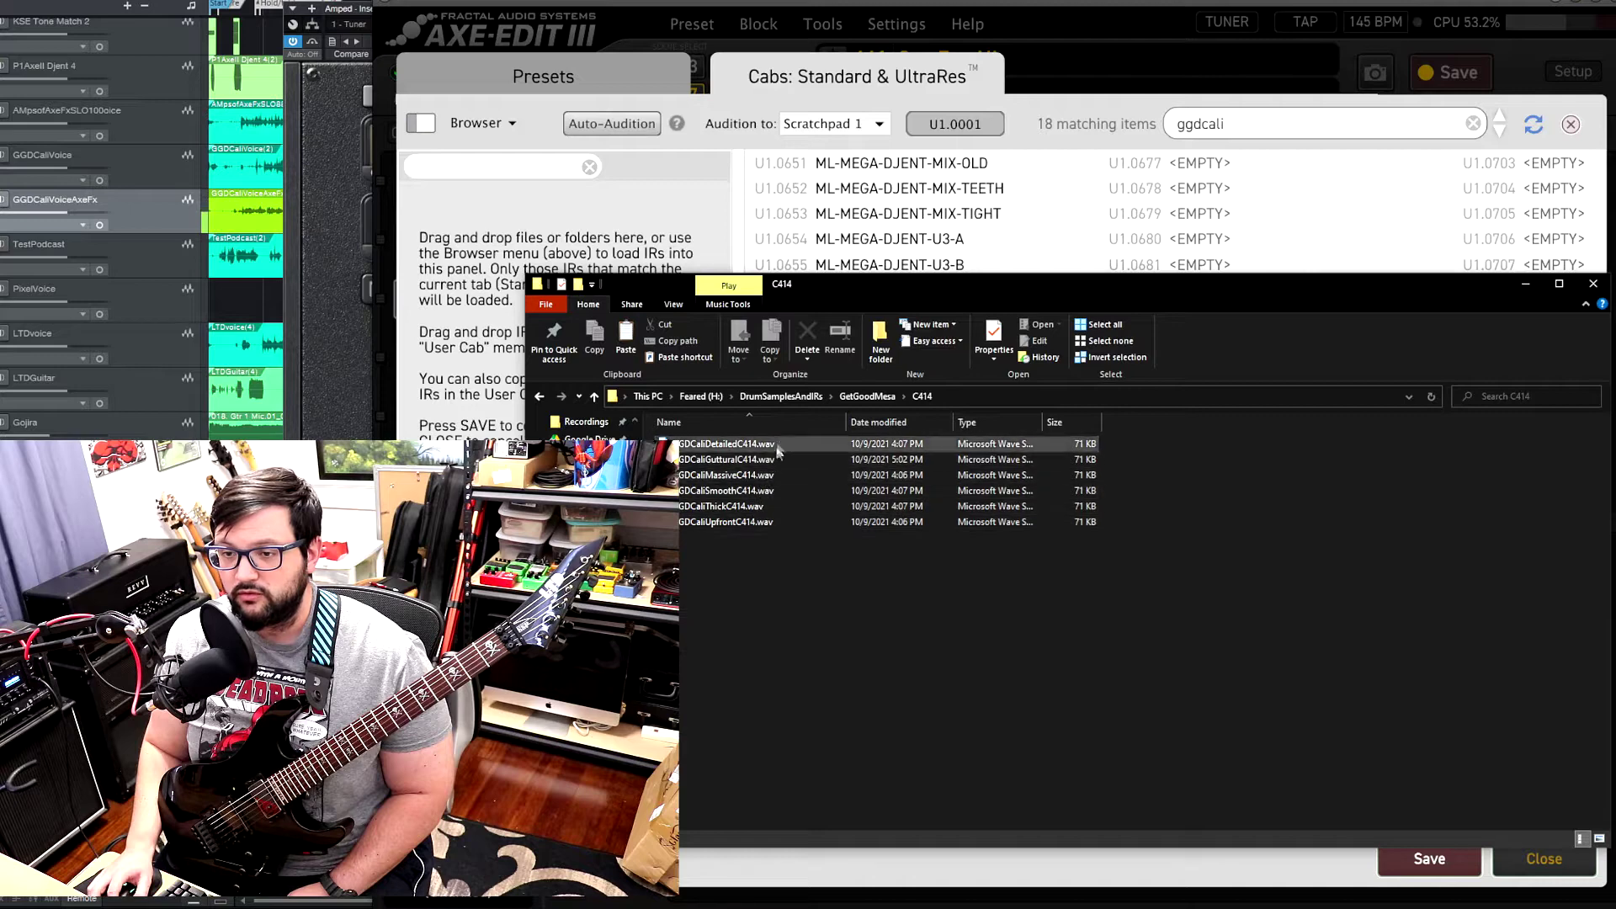
left_click_drag(1007, 288, 1615, 286)
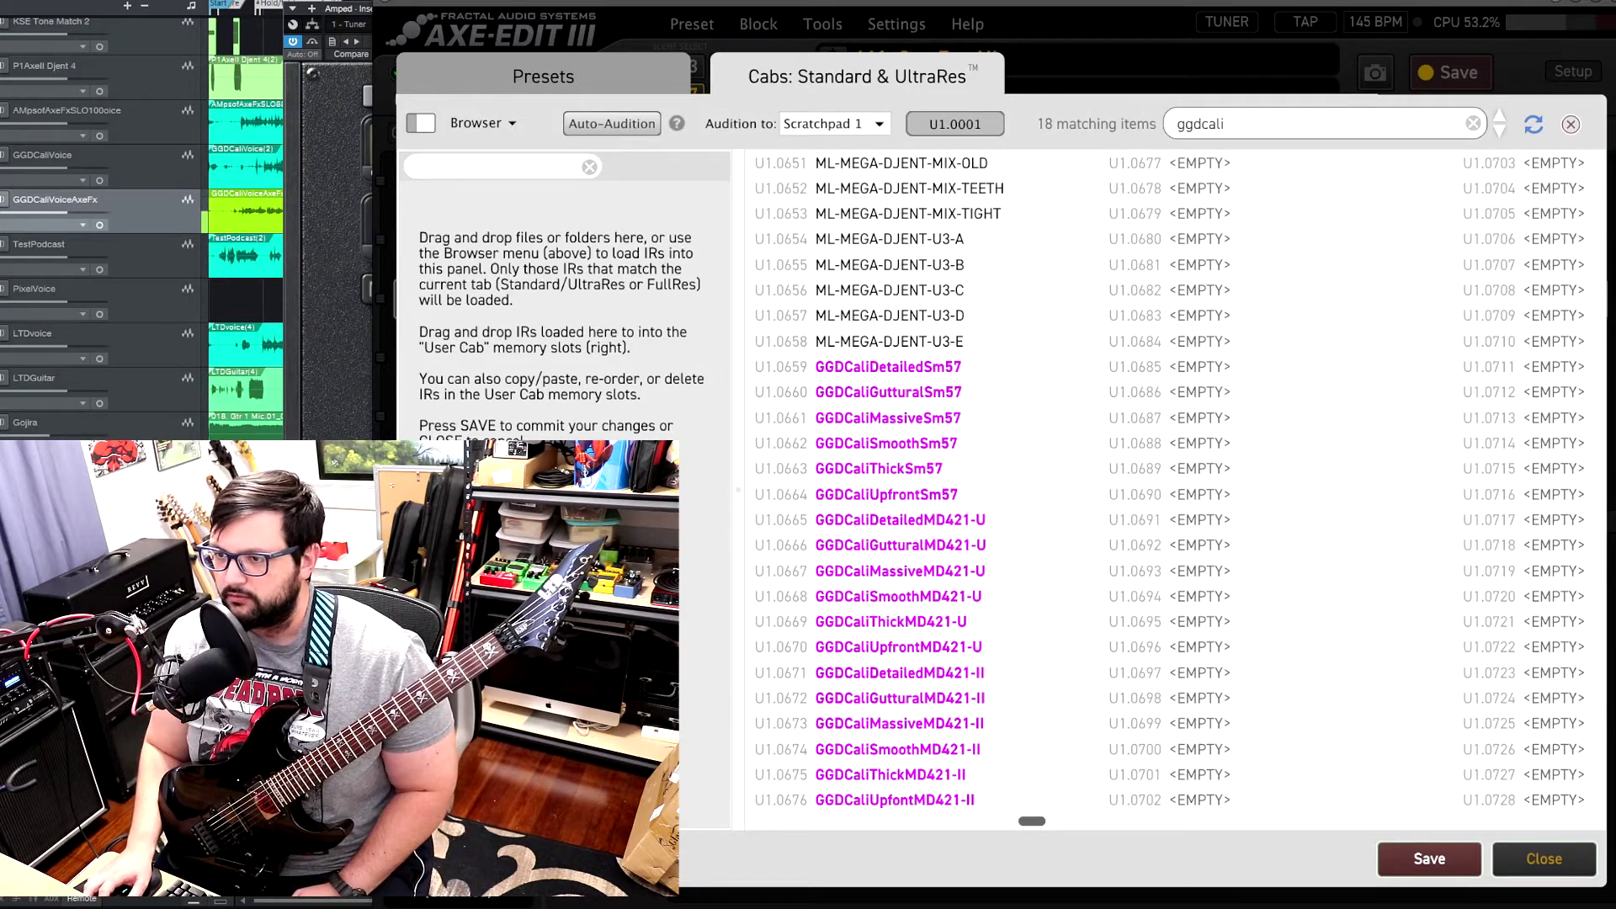
left_click_drag(1583, 286, 600, 354)
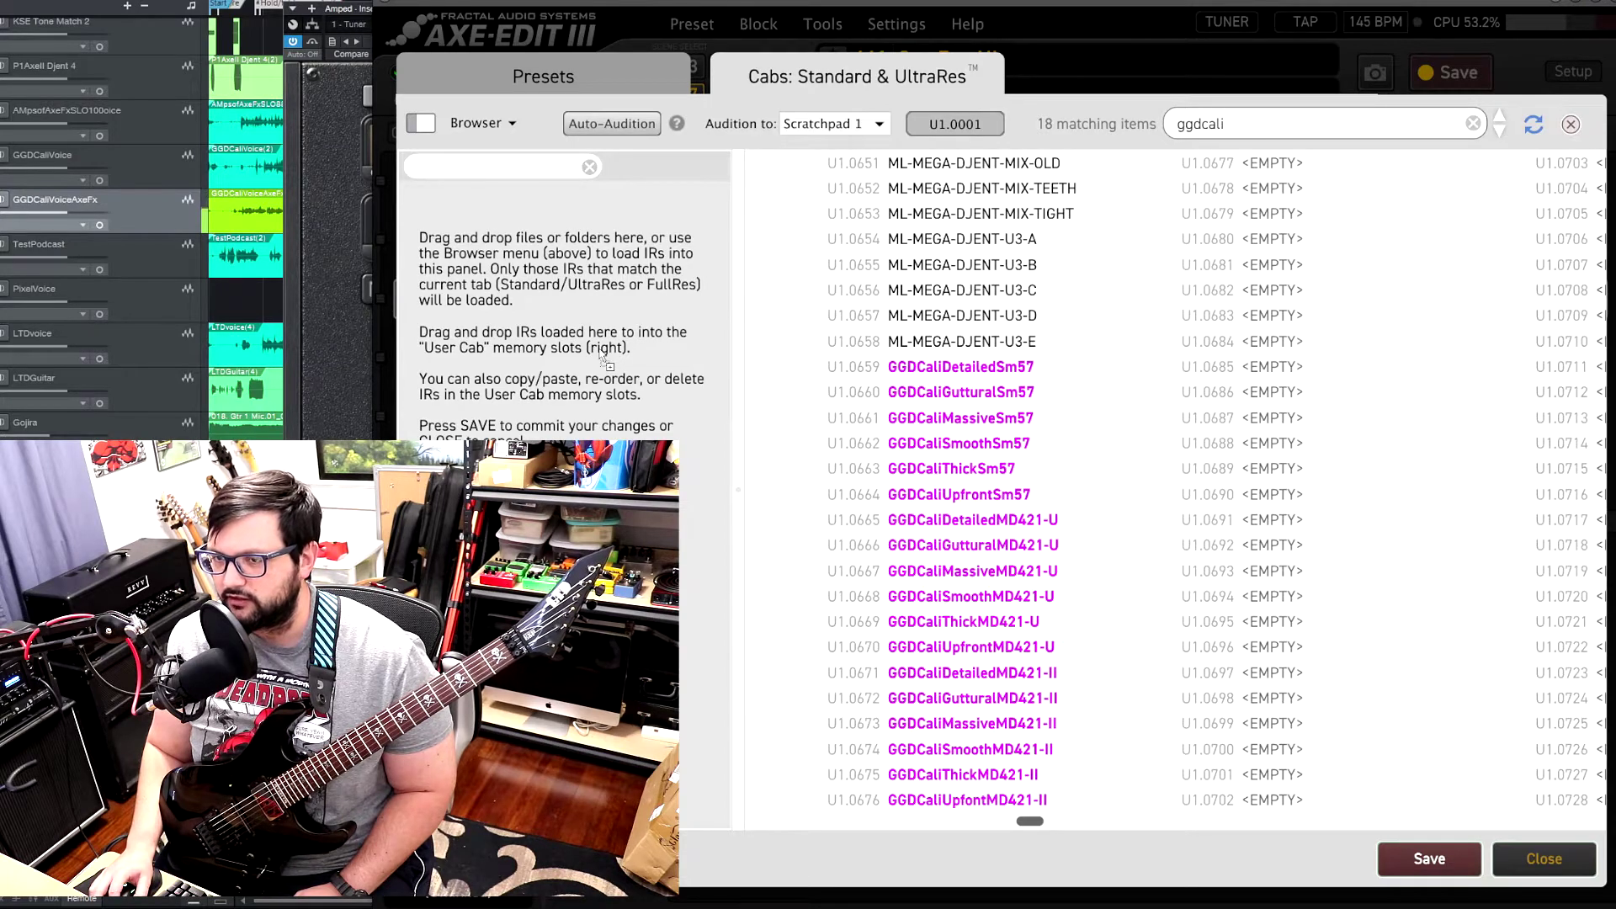
left_click_drag(602, 360, 598, 346)
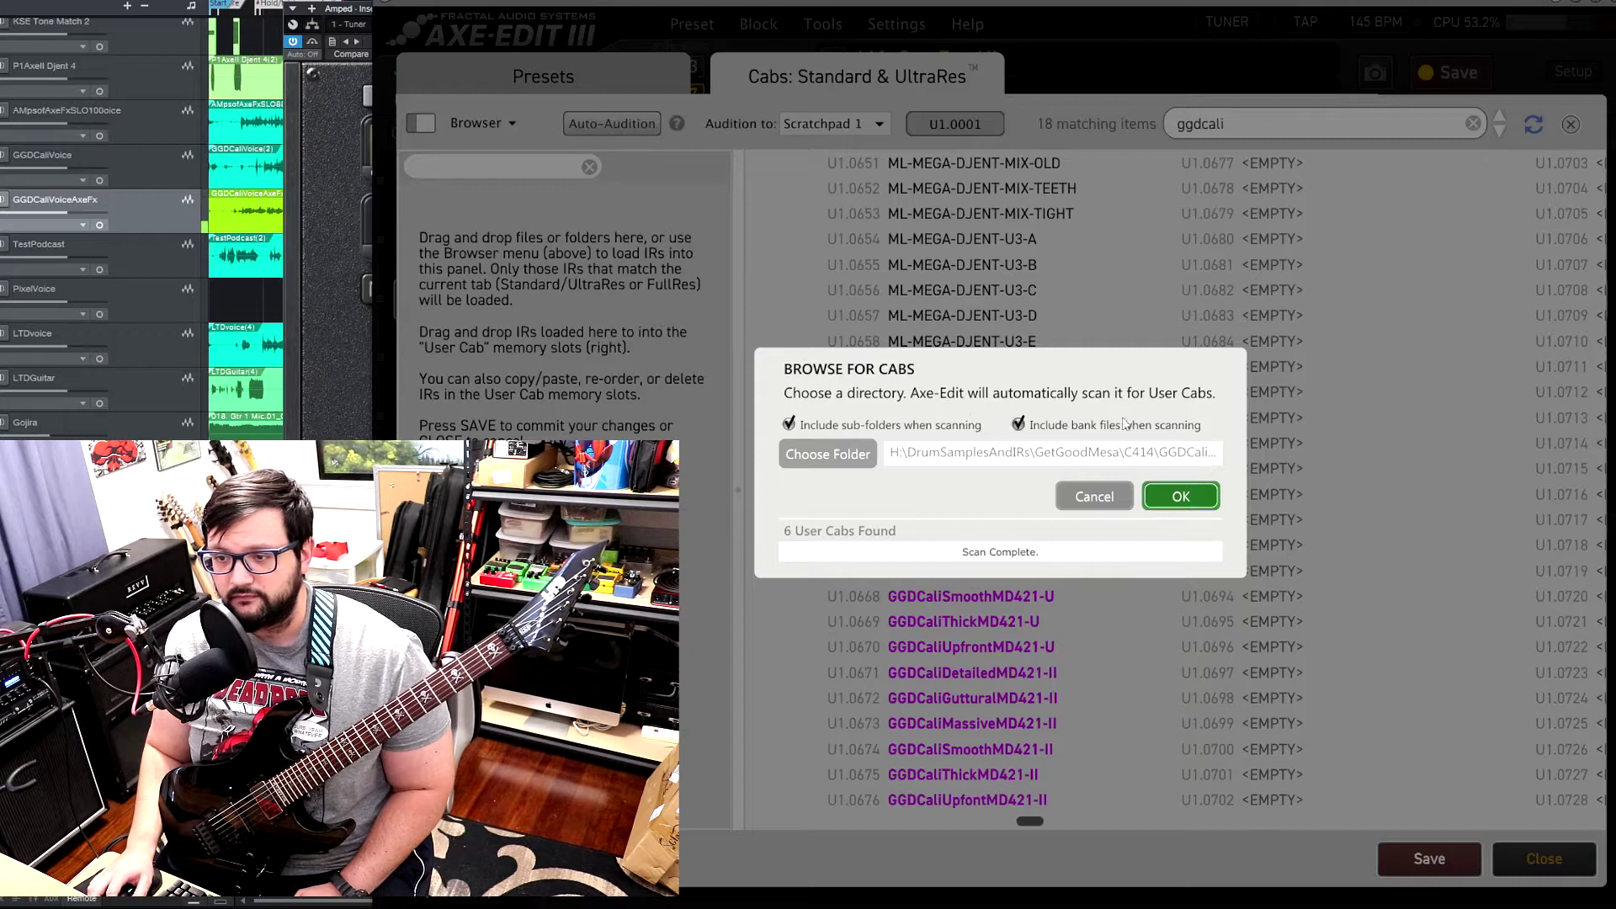
left_click(1181, 496)
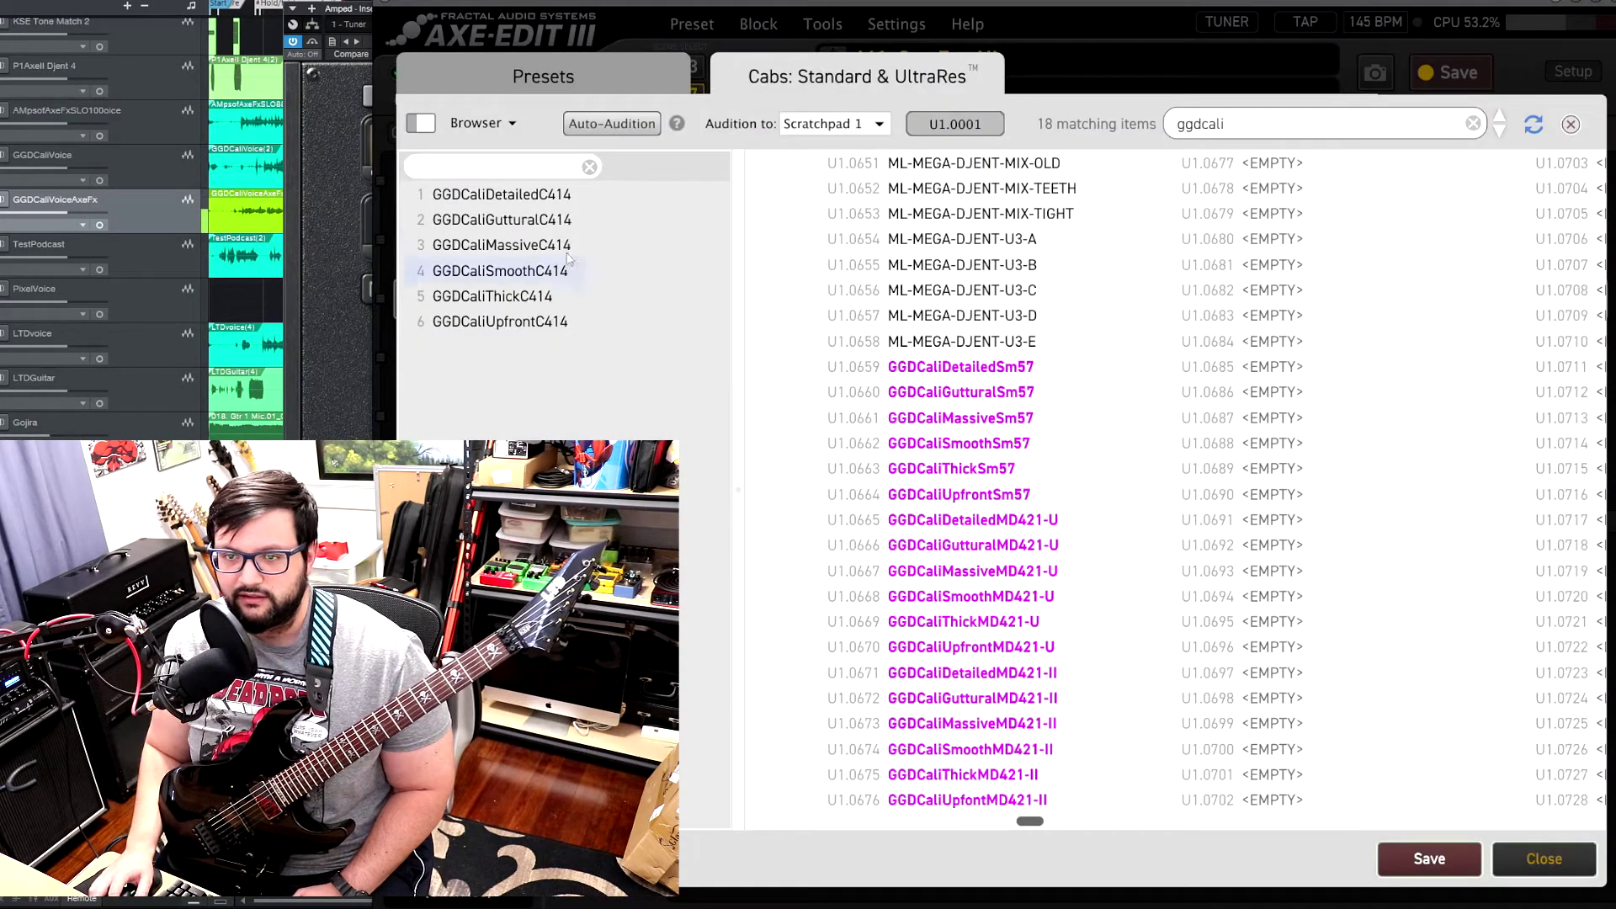
Step: Place all six loaded C414 IRs, GGDCaliDetailedC414 through GGDCaliUpfrontC414, into user cab slots U1.0677 to U1.0682
left_click(501, 195)
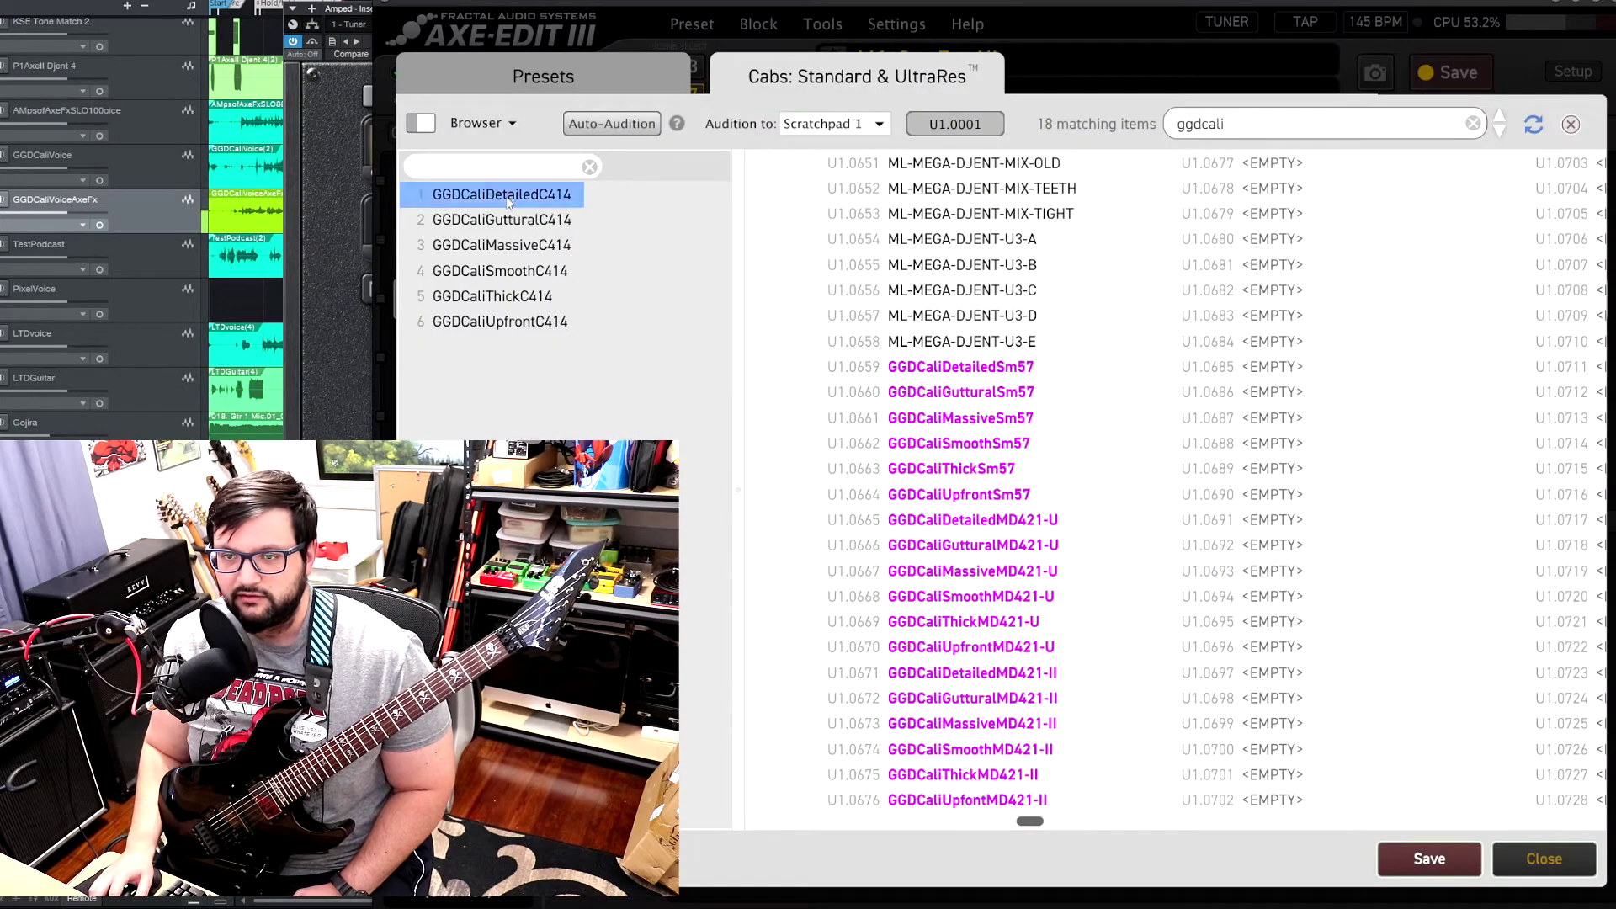
left_click(510, 322, "shift")
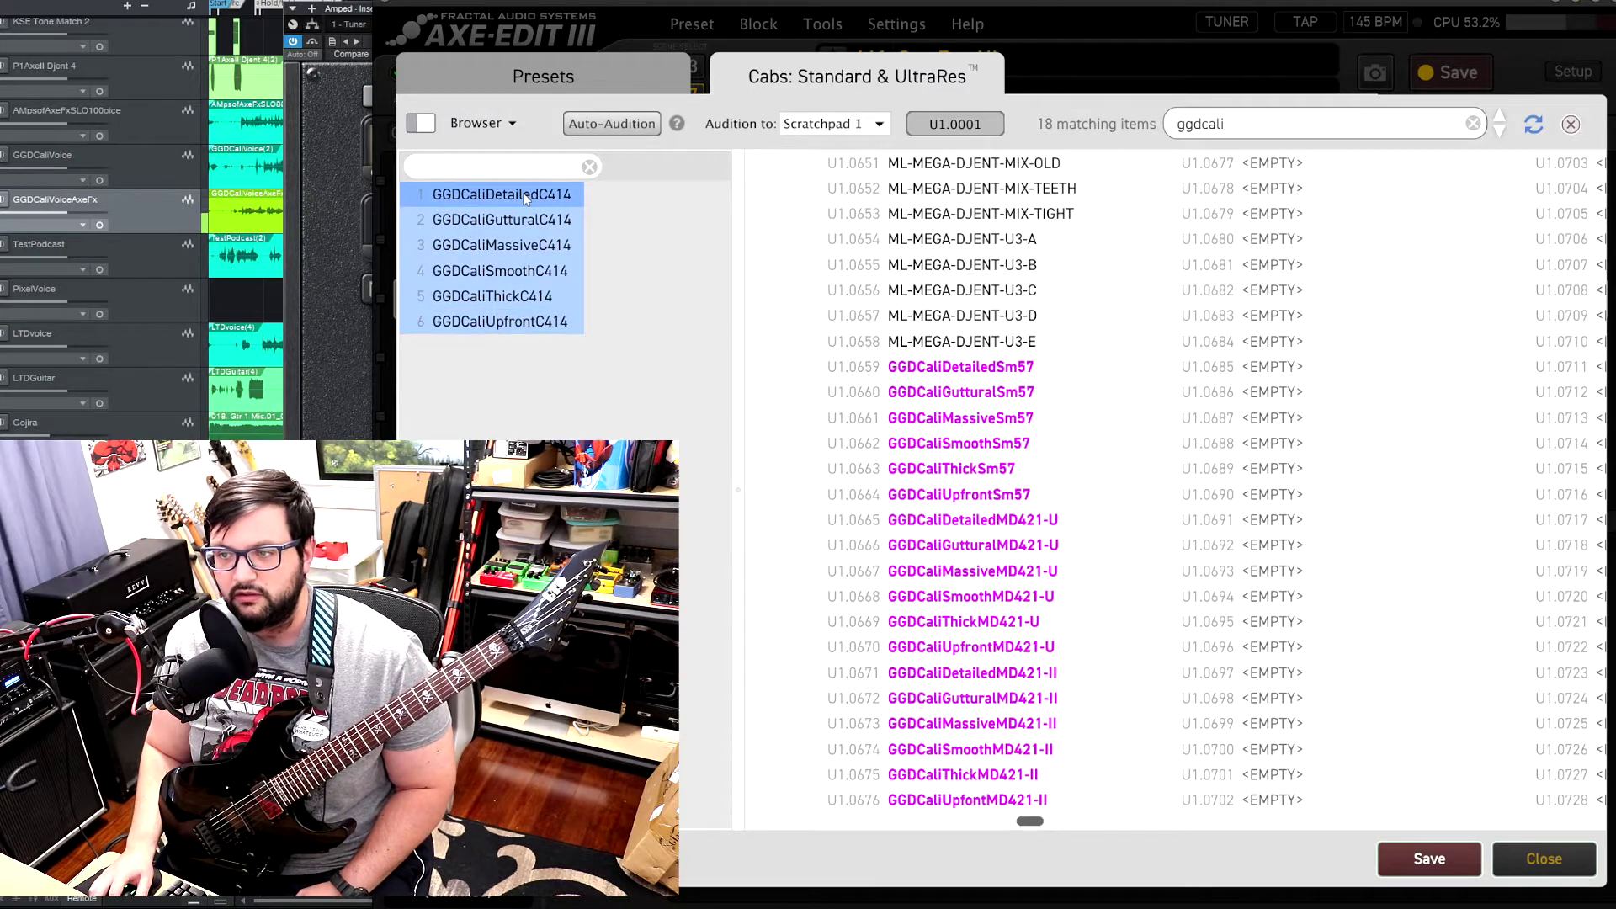
left_click_drag(524, 199, 1311, 169)
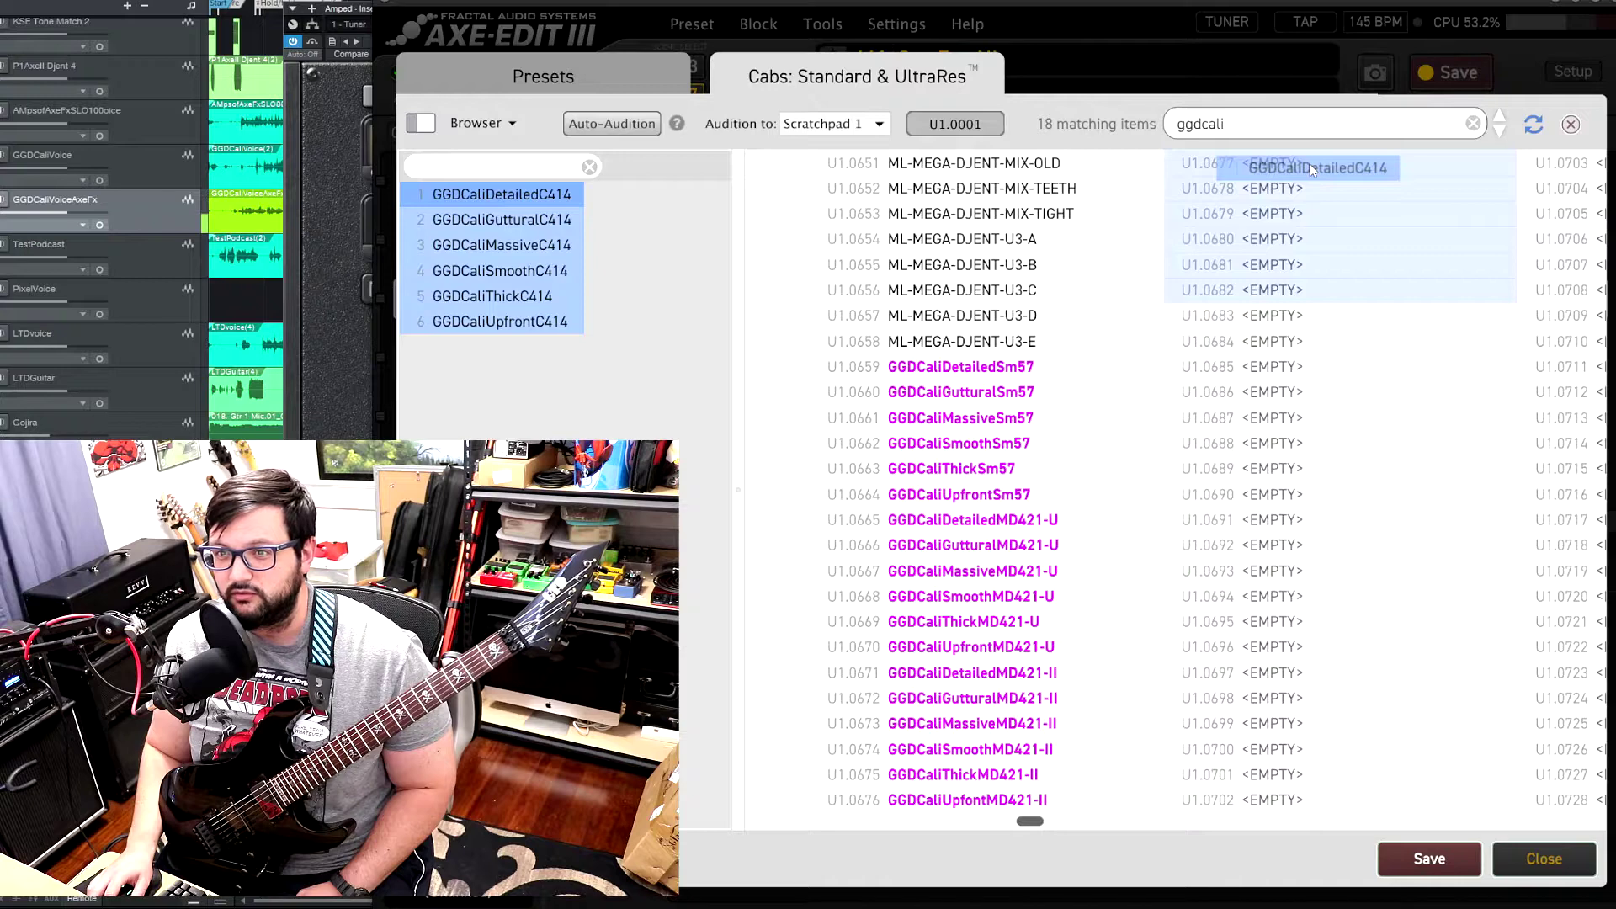
left_click_drag(1312, 169, 1310, 168)
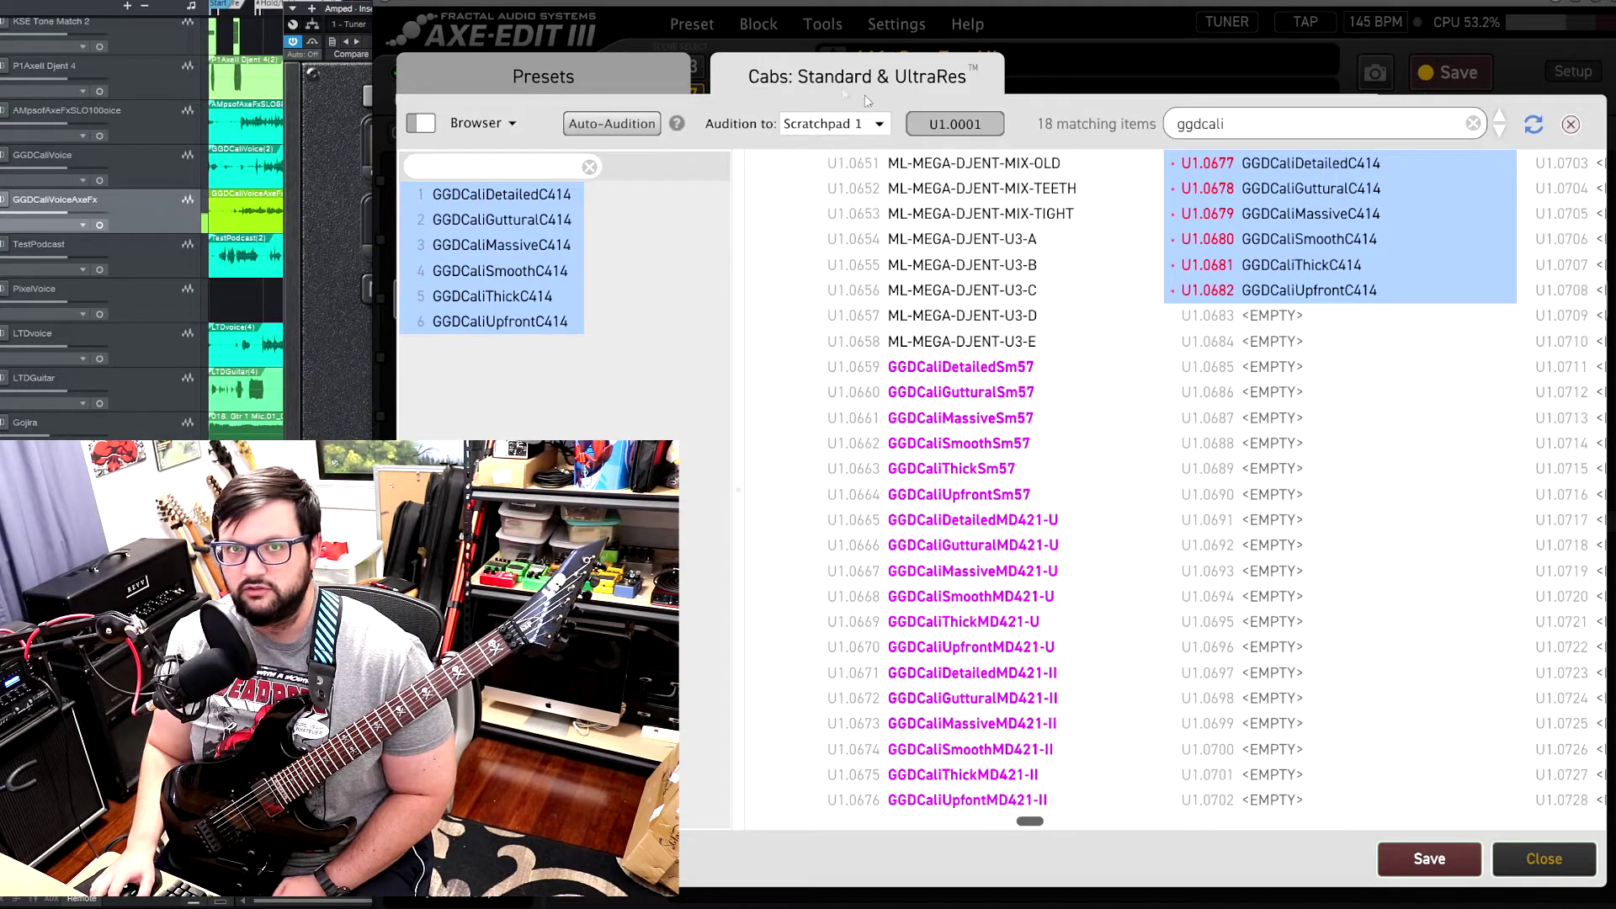
Step: Save the user cab changes to the Axe-Fx III and close the cab manager
left_click(1431, 860)
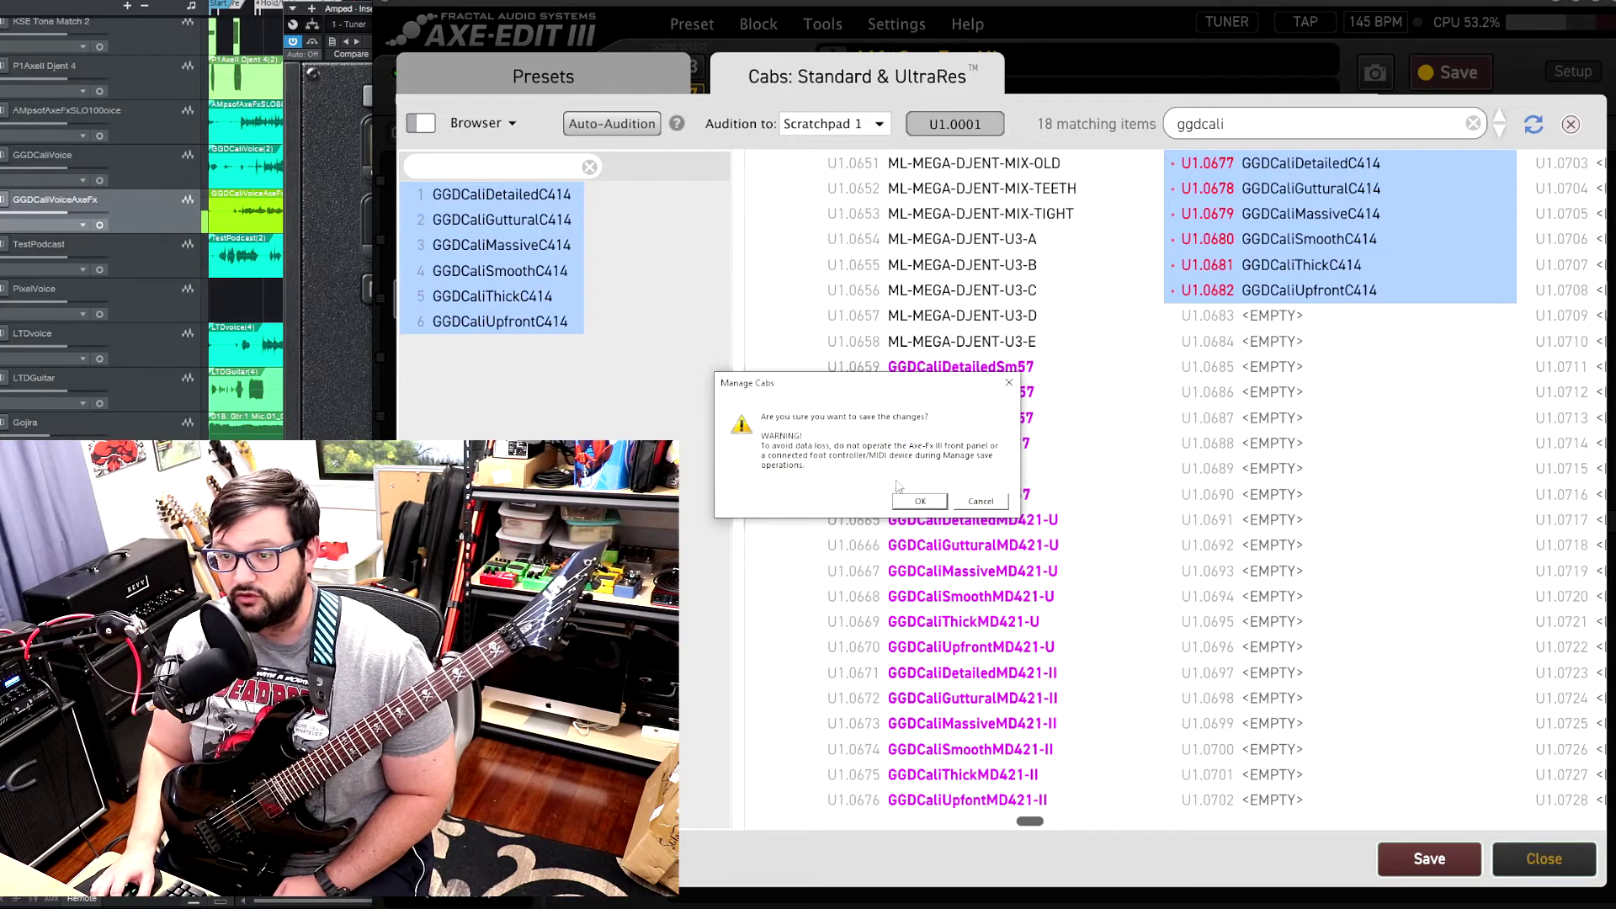
left_click(921, 502)
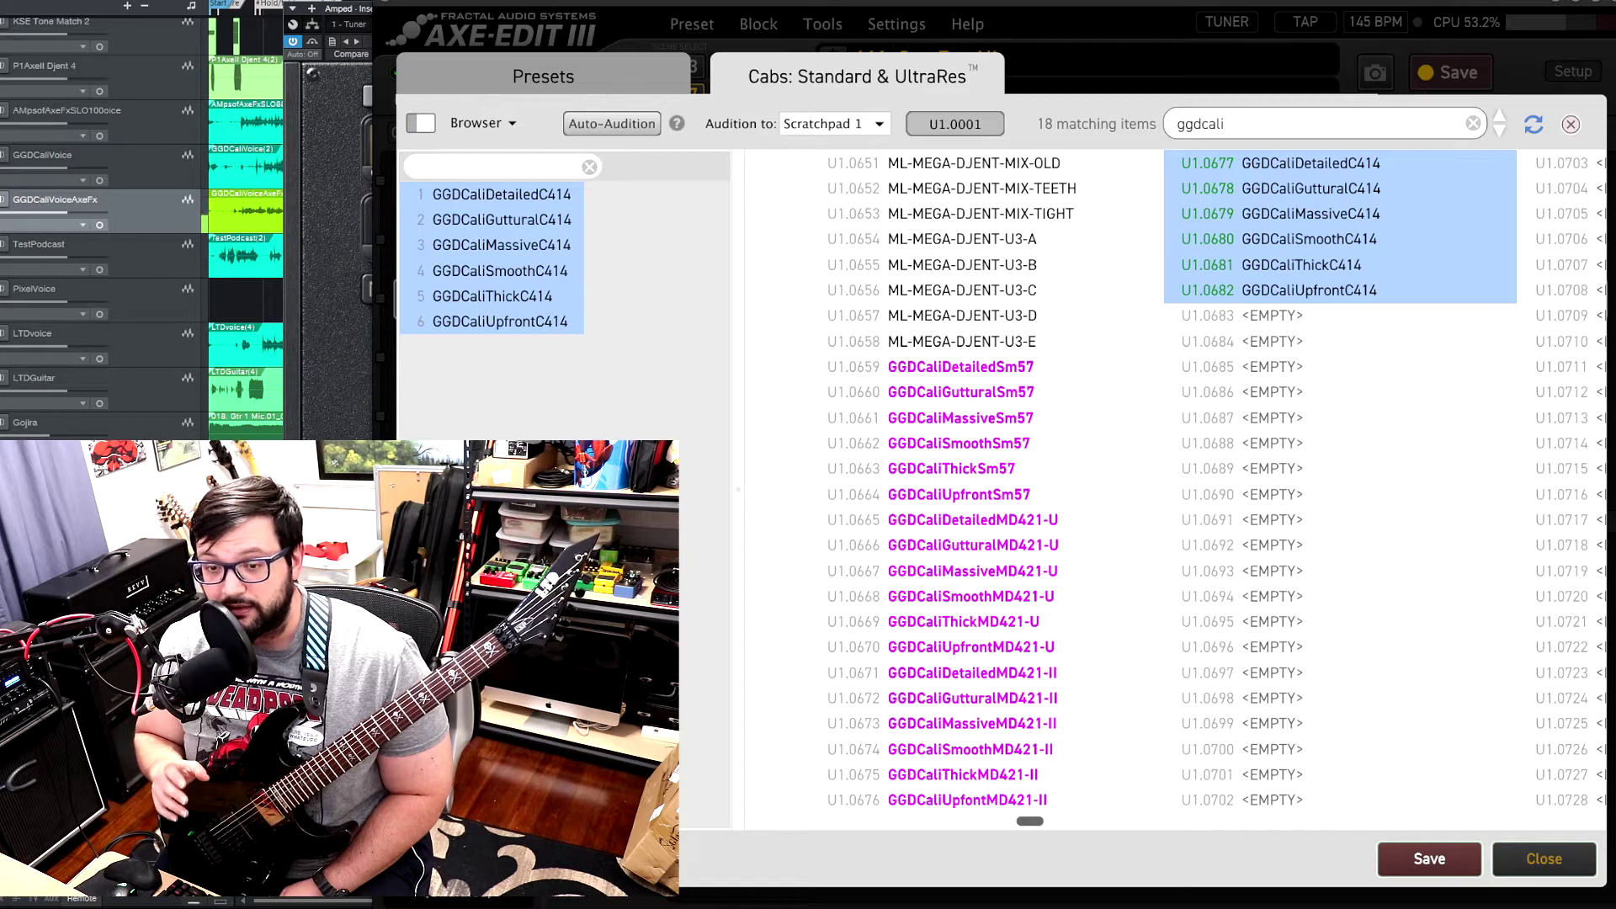
key("Escape")
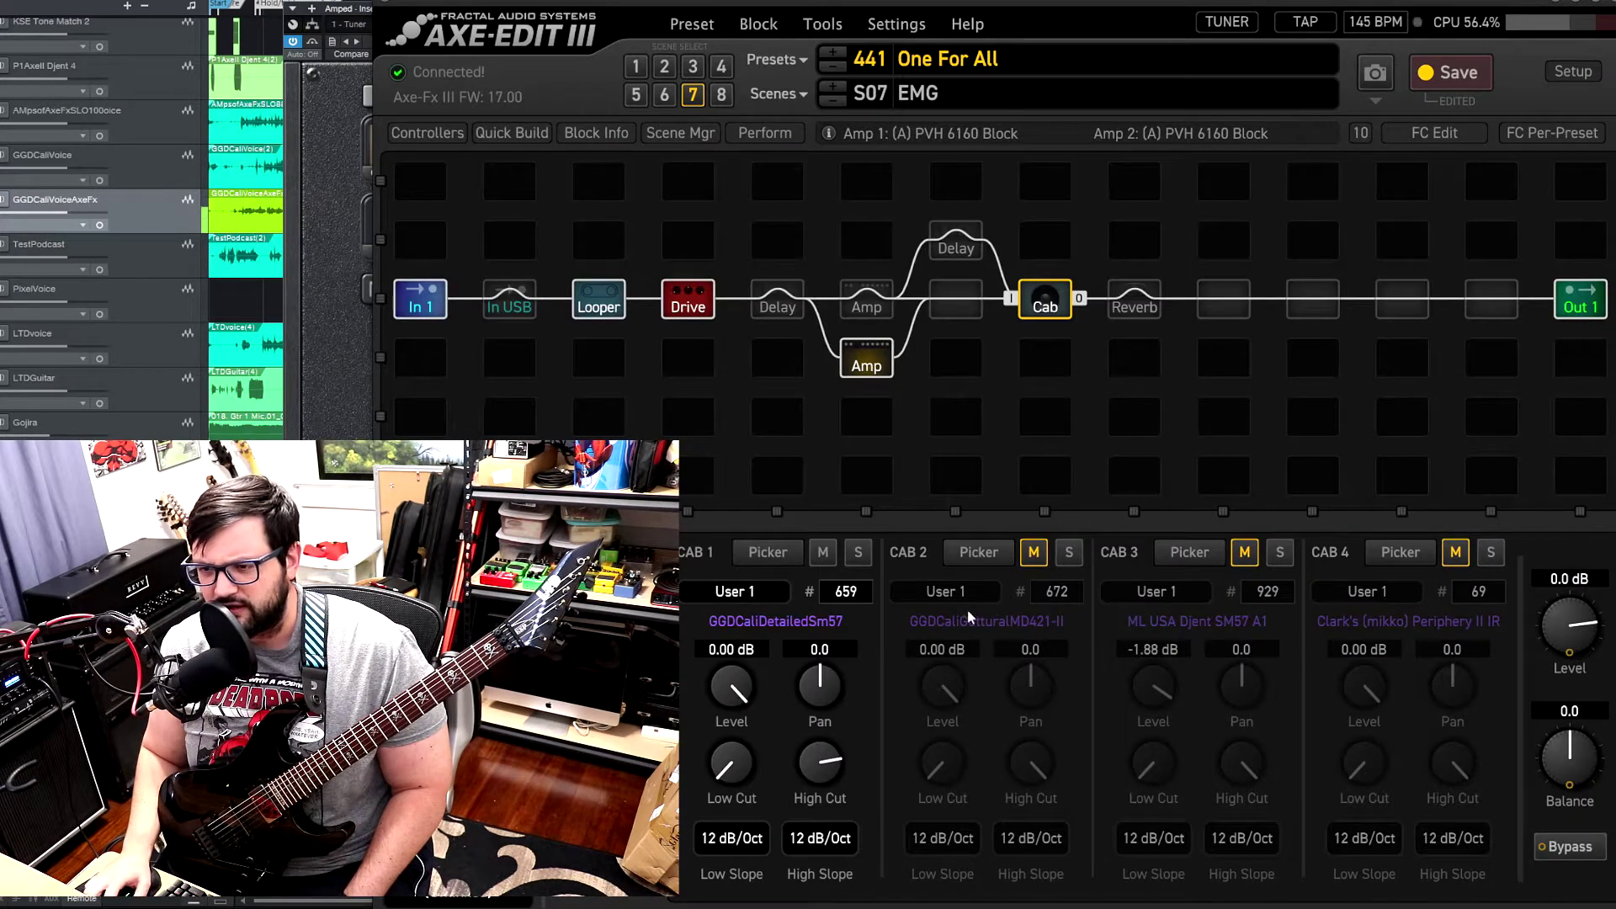
Step: Load the user IR GGDCaliDetailedC414 from slot U1.0677 into Cab 2
left_click(998, 558)
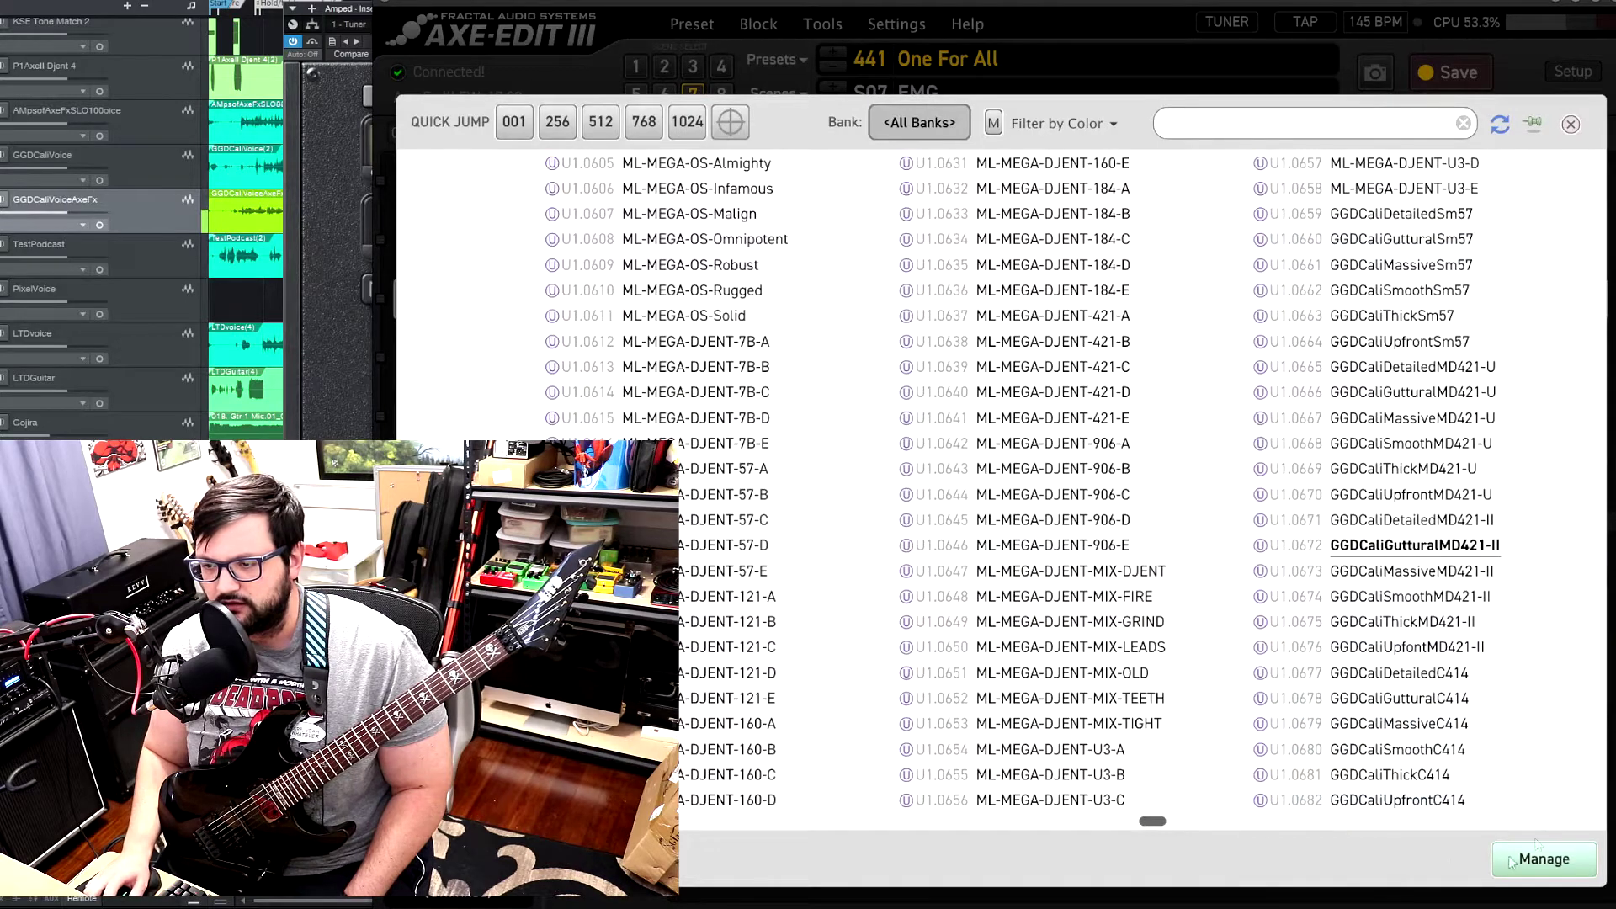
left_click_drag(1150, 823, 1158, 825)
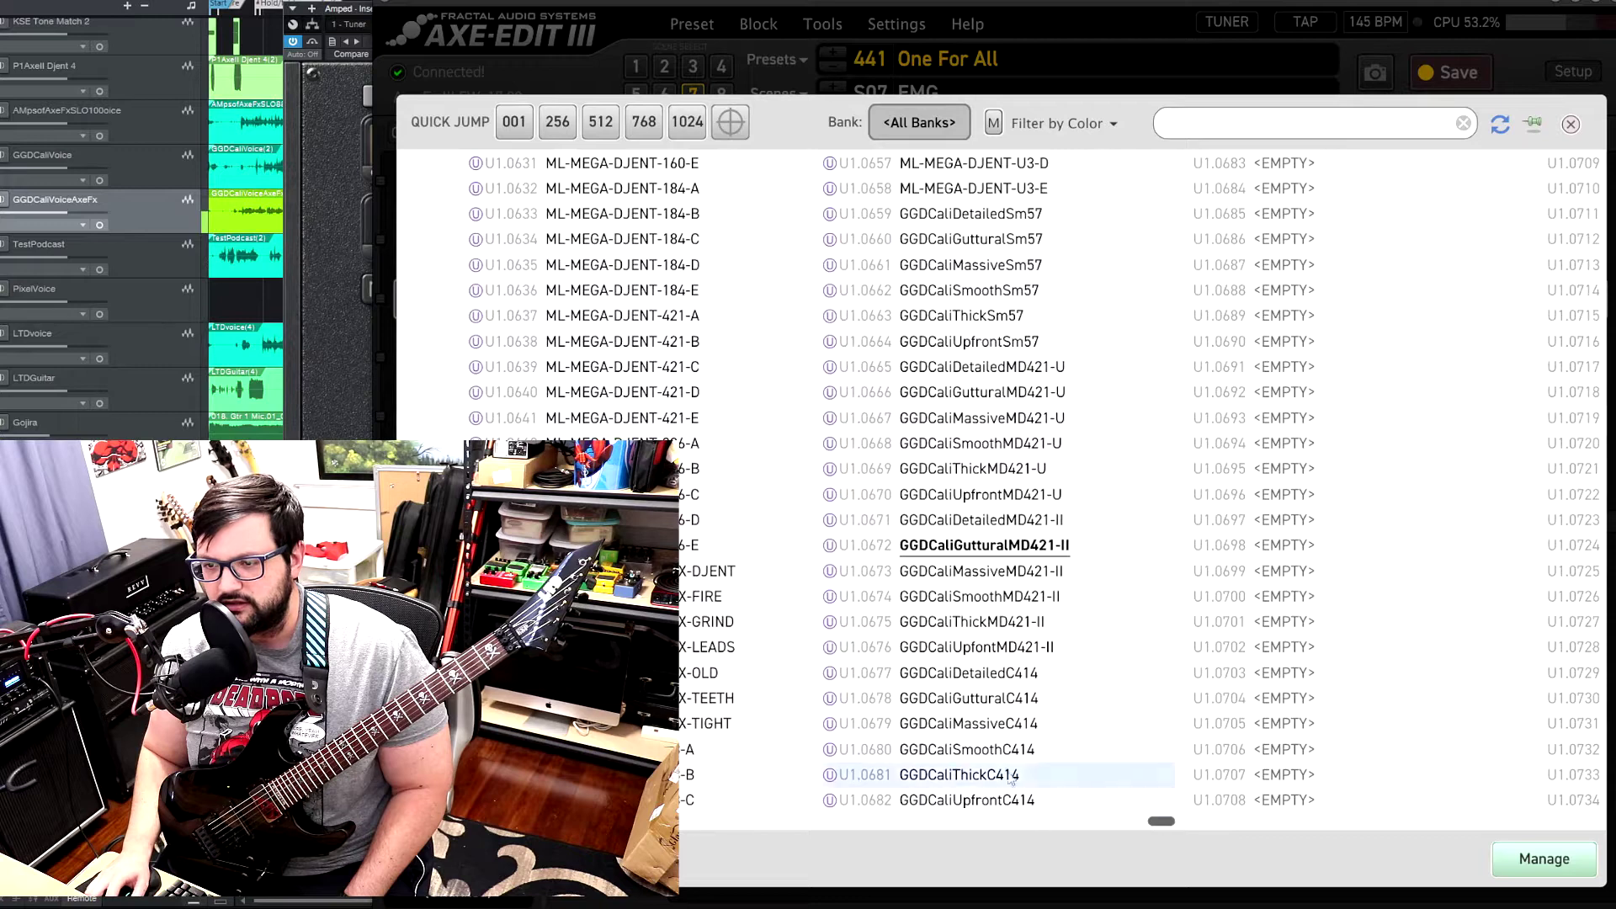
double_click(1010, 672)
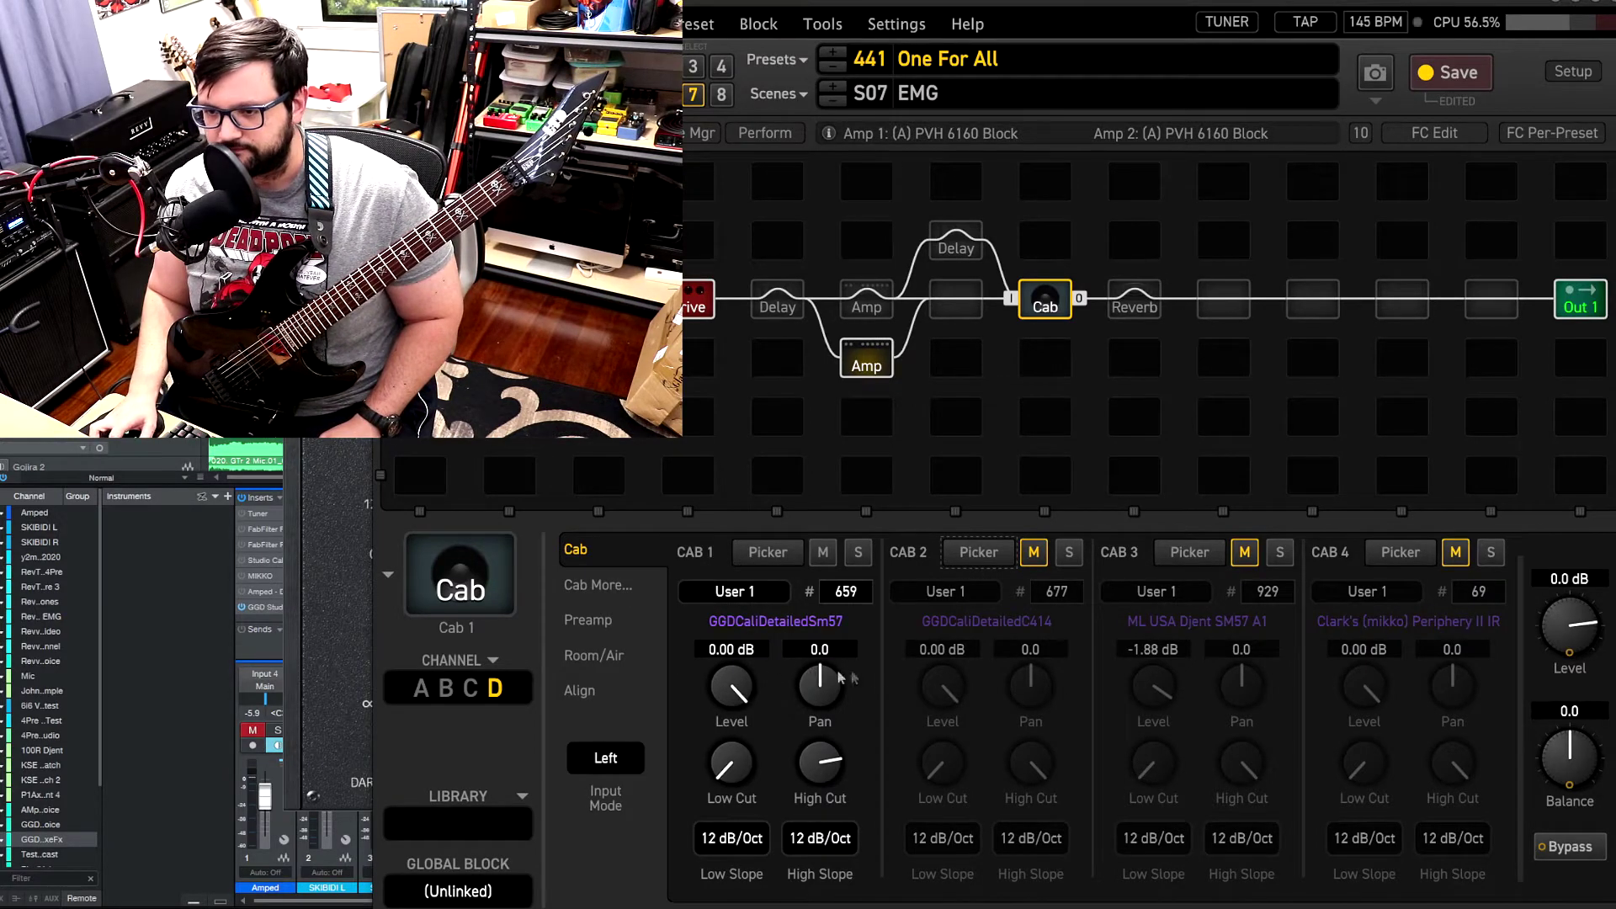
Step: Review the IR Length options for Cab 1, leave it at Max, and return to the main cab parameters
left_click(596, 585)
left_click(774, 678)
left_click(777, 741)
left_click(787, 673)
left_click(776, 762)
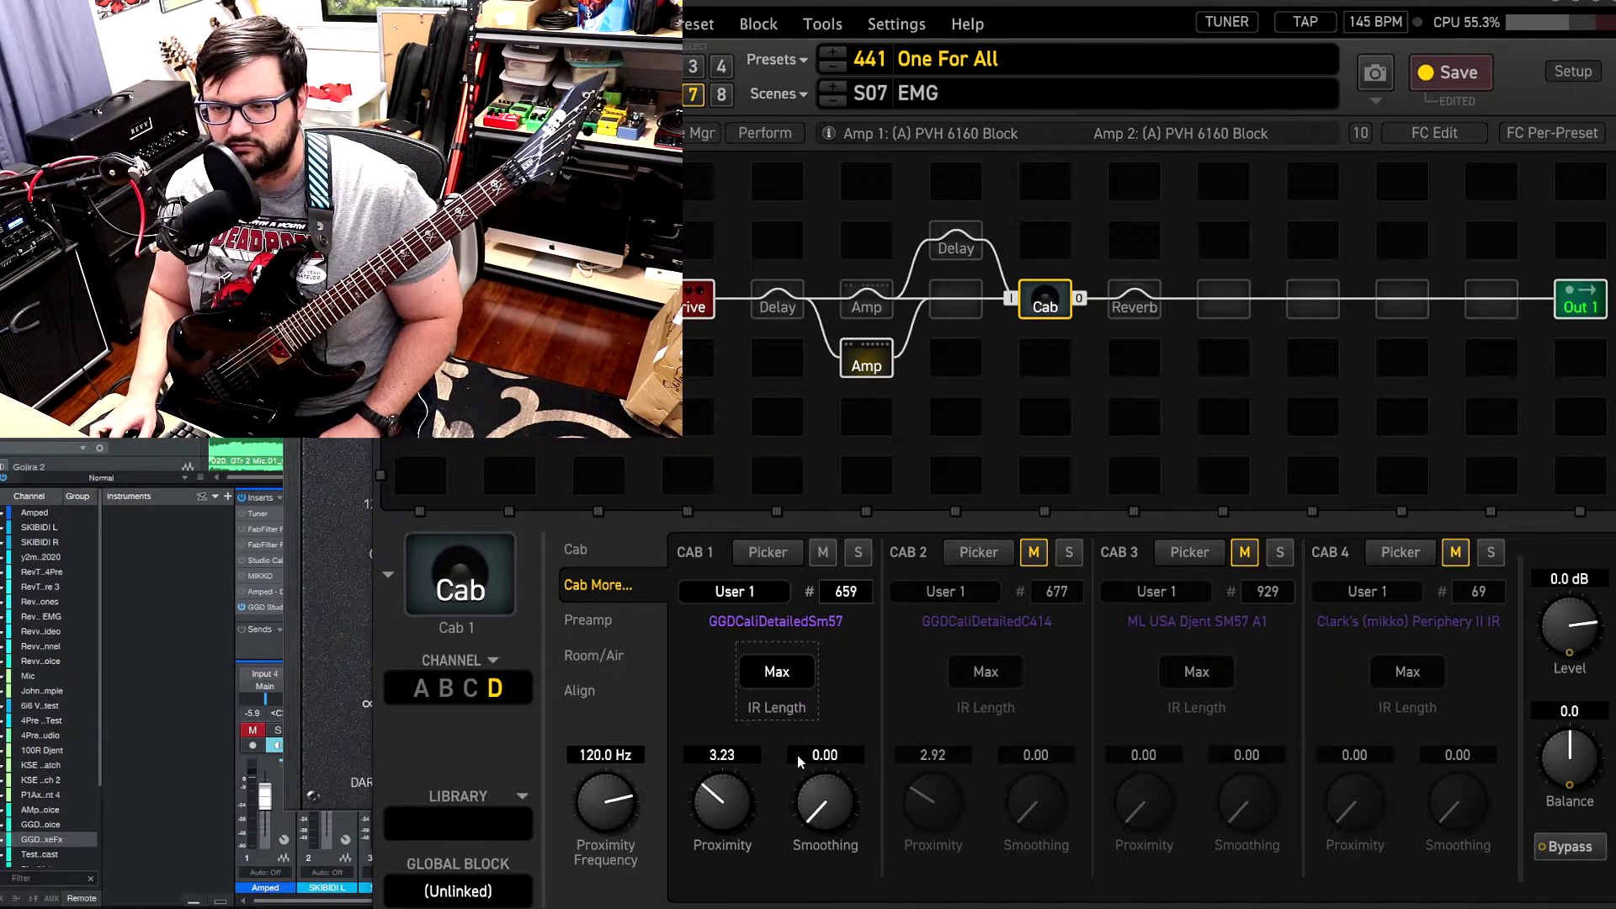
left_click(785, 674)
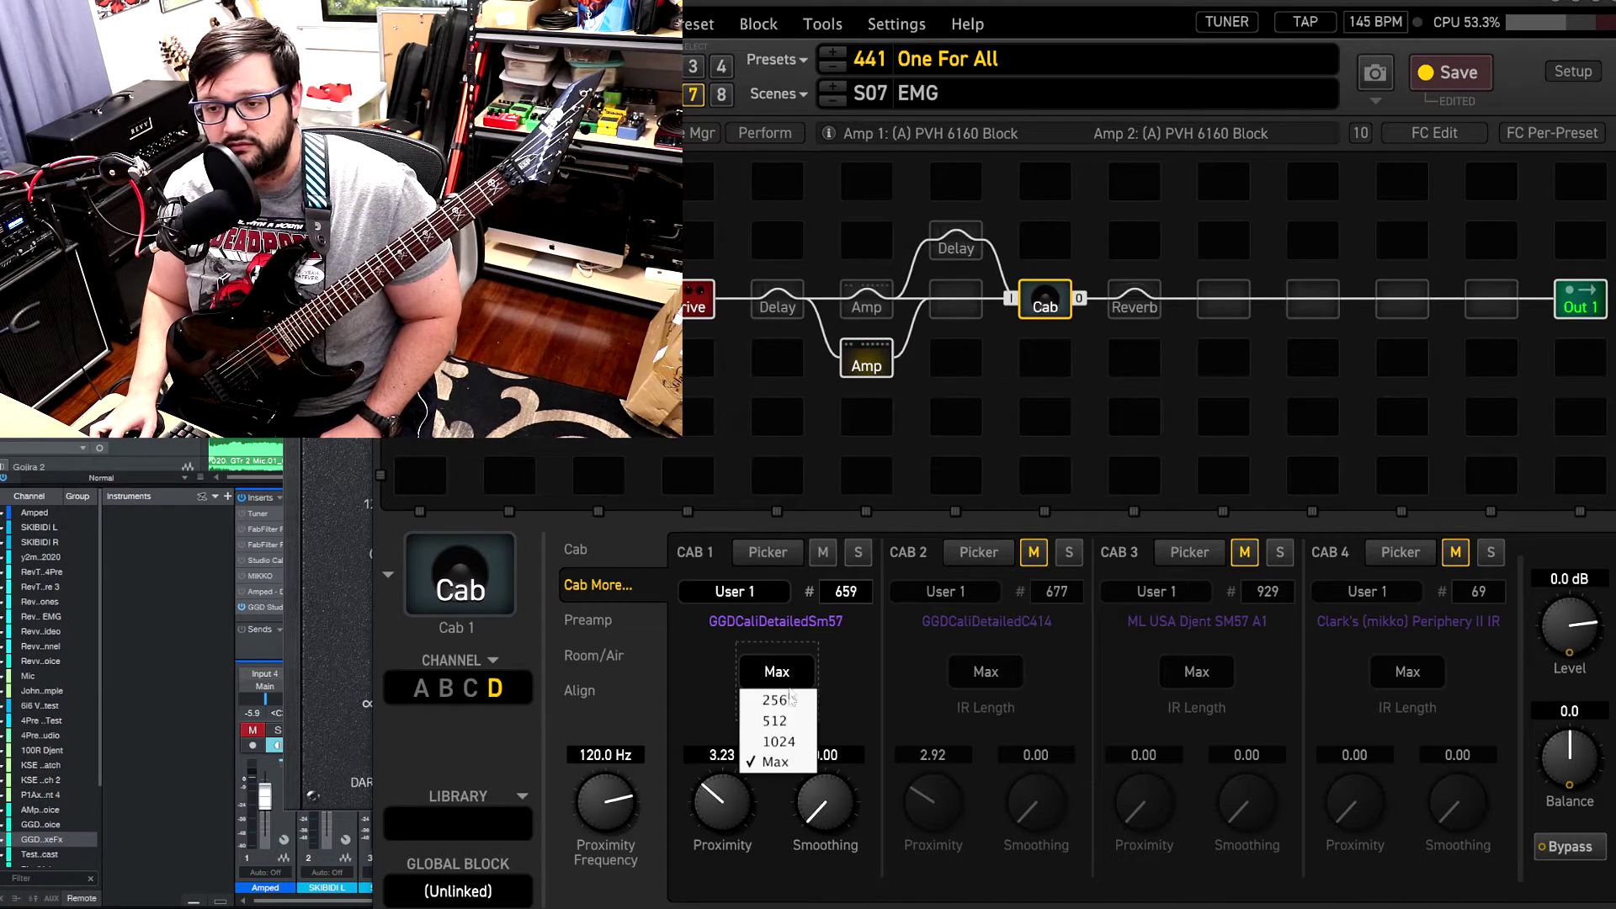
left_click(792, 721)
left_click(789, 683)
left_click(787, 762)
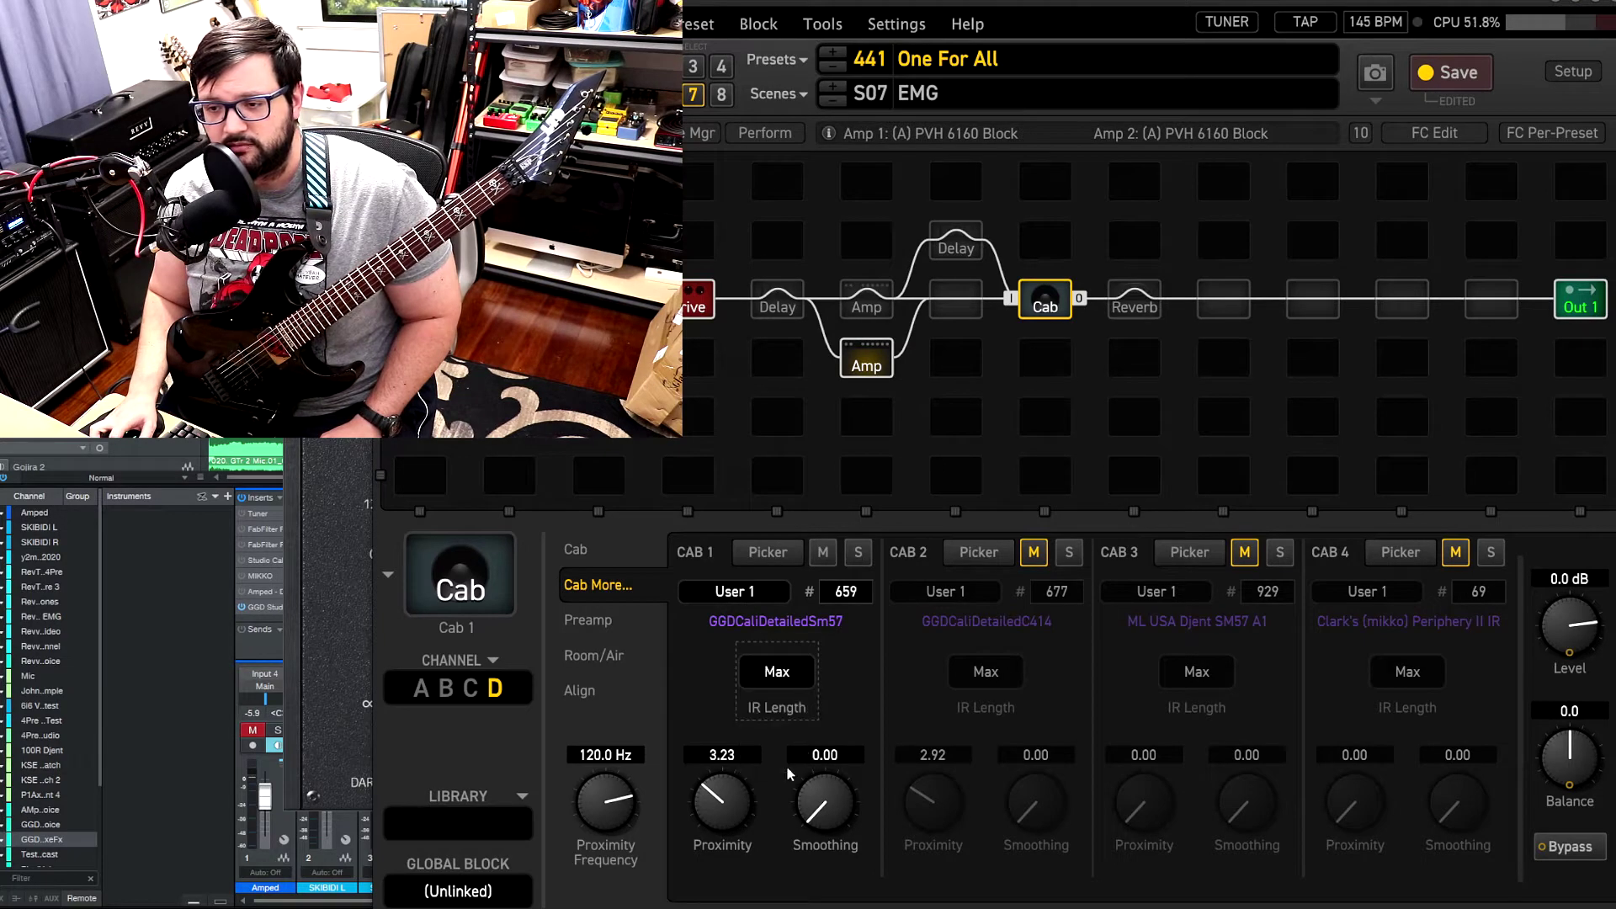
left_click(614, 562)
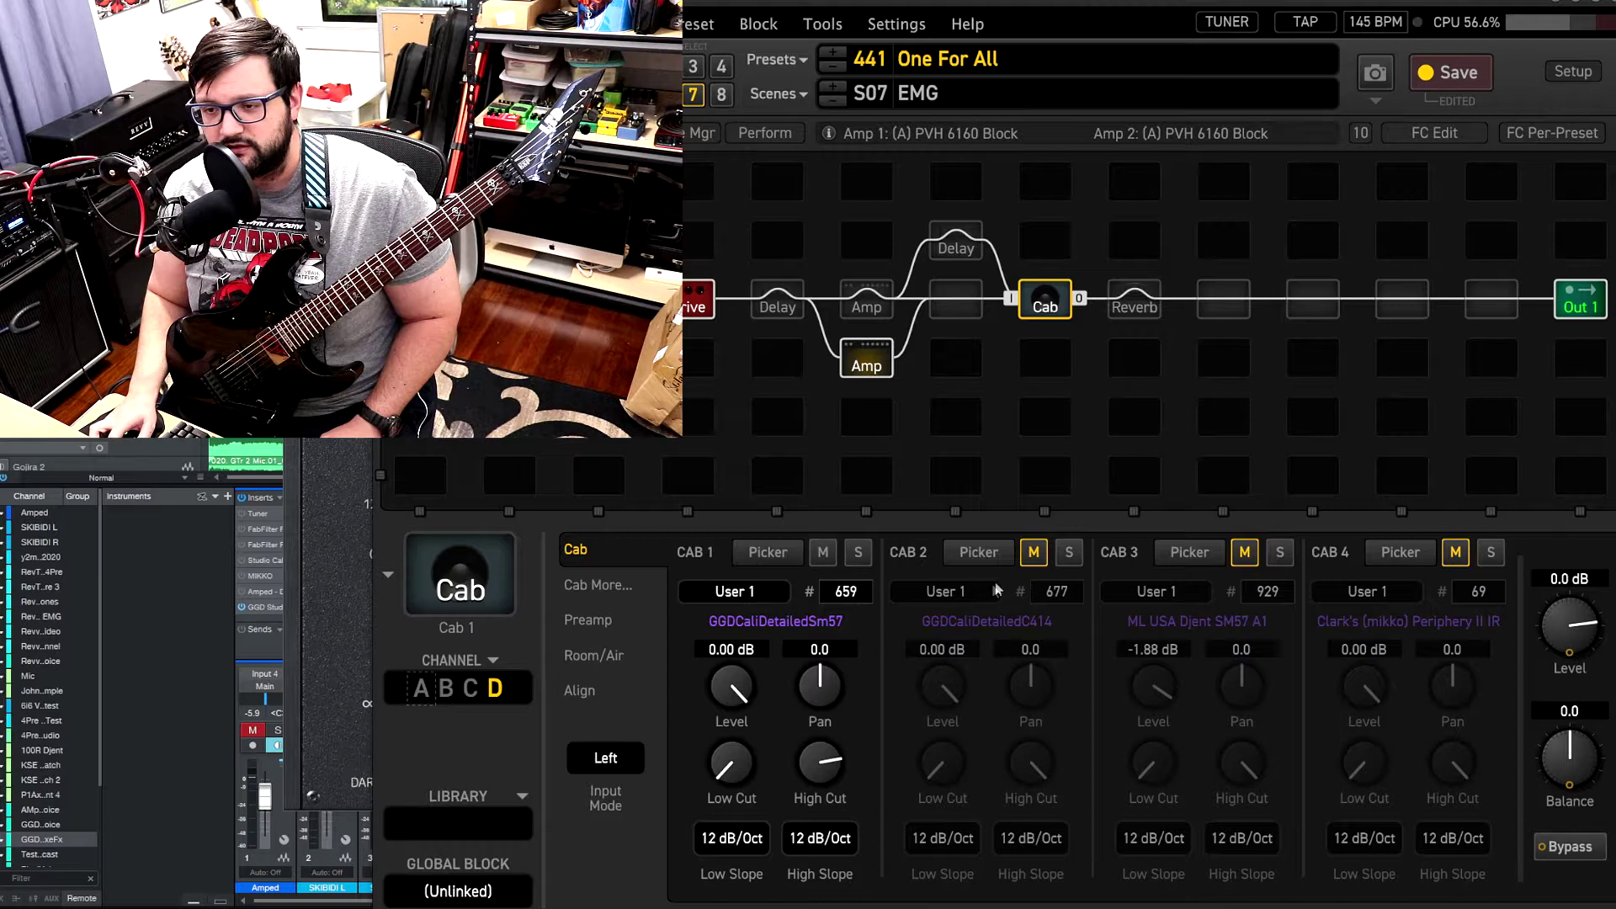
Step: Unmute Cab 2 and mute Cab 1 to hear GGDCaliDetailedC414 alone, briefly unmuting Cab 1 to audition both IRs blended
left_click(1034, 552)
left_click(823, 553)
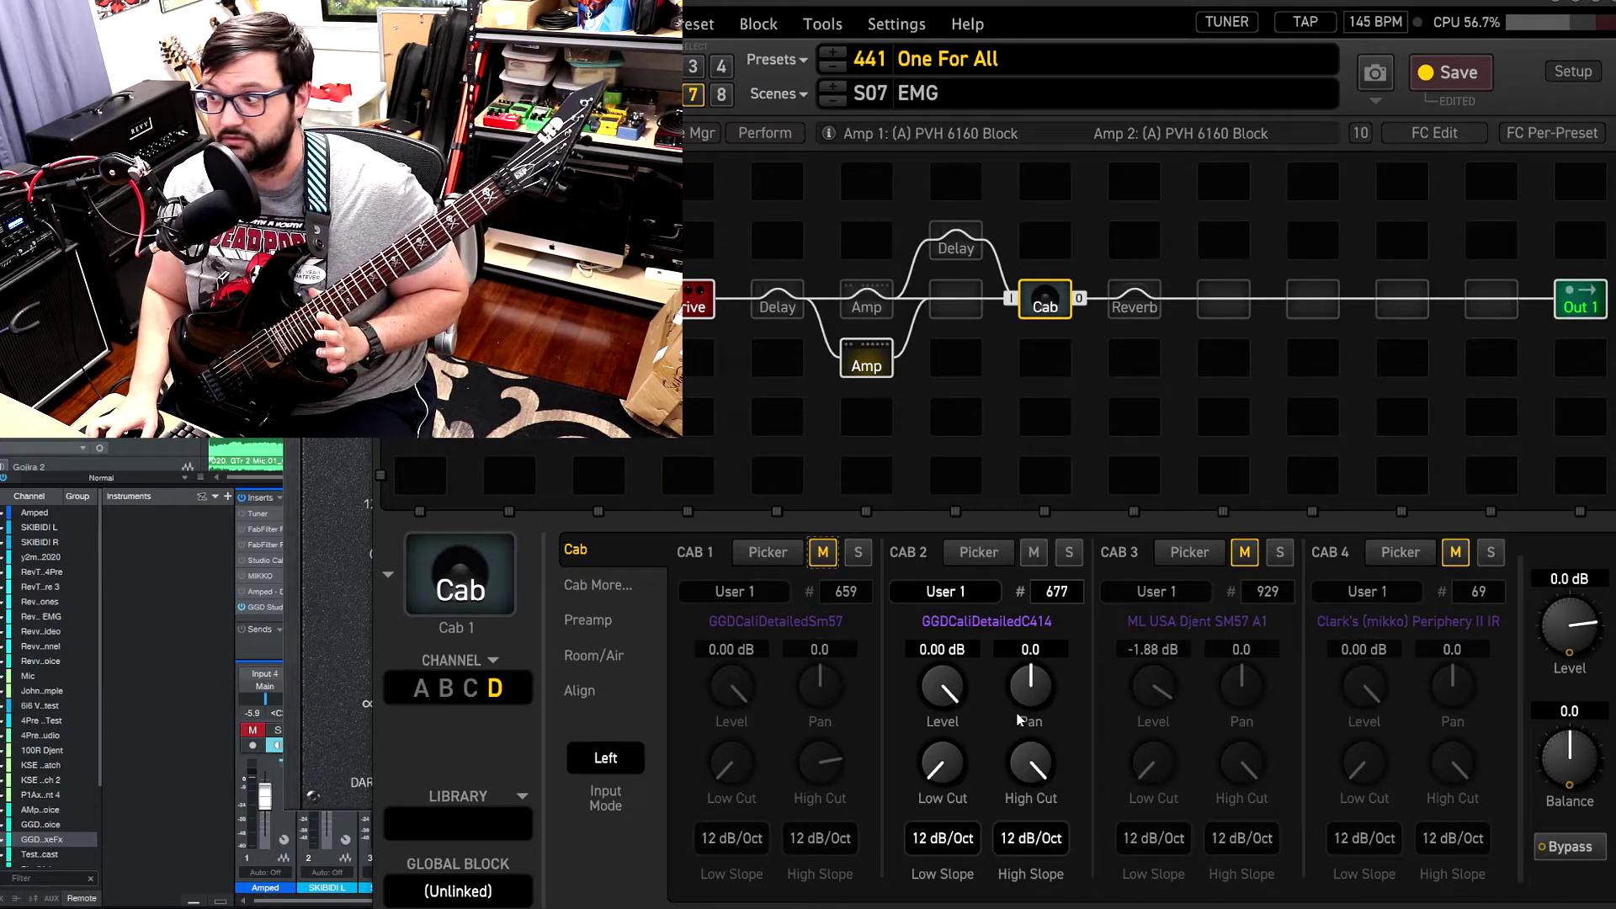
left_click(824, 555)
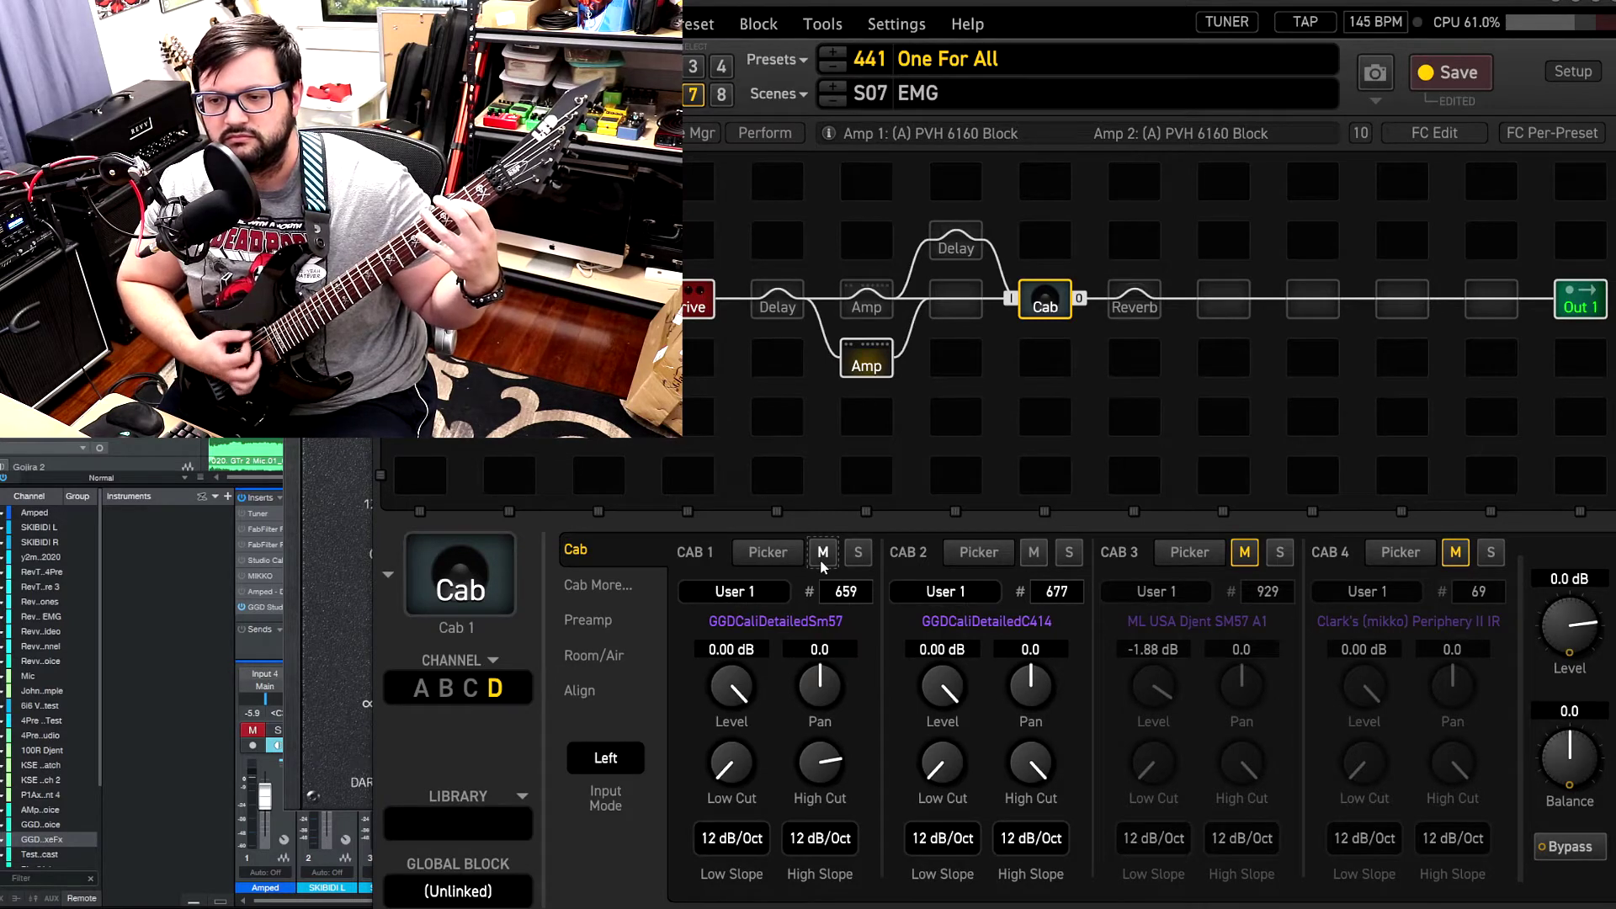
left_click(823, 563)
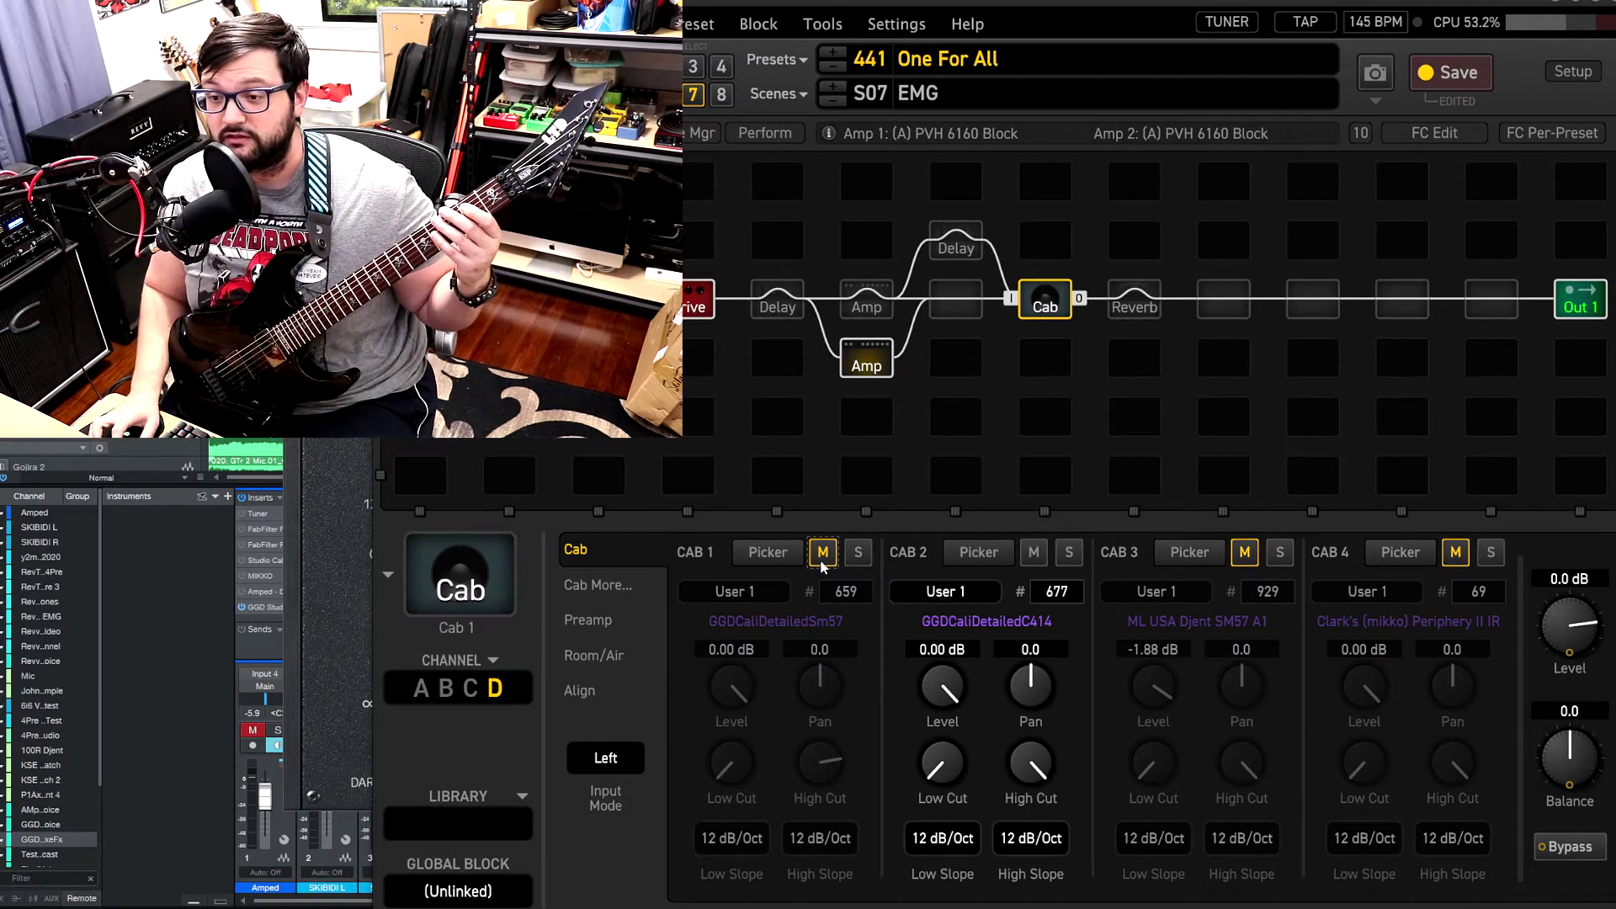
Step: Swap the mutes to audition GGDCaliDetailedSm57 in Cab 1 alone, and switch back to only GGDCaliDetailedC414 in Cab 2
left_click(1034, 552)
left_click(827, 558)
left_click(823, 556)
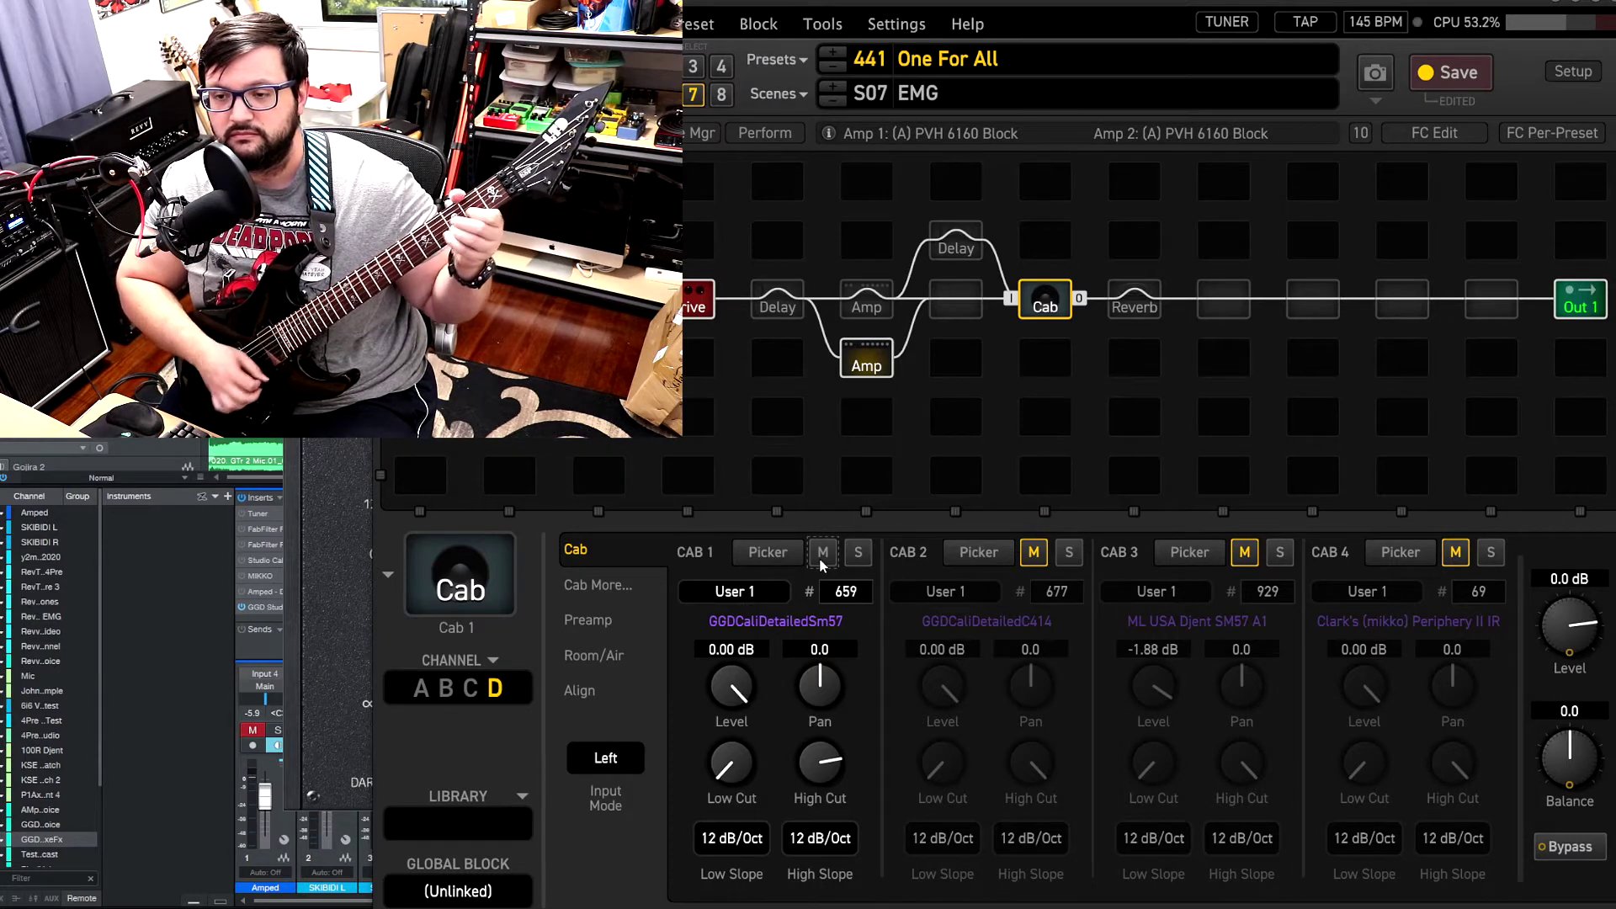
left_click(823, 554)
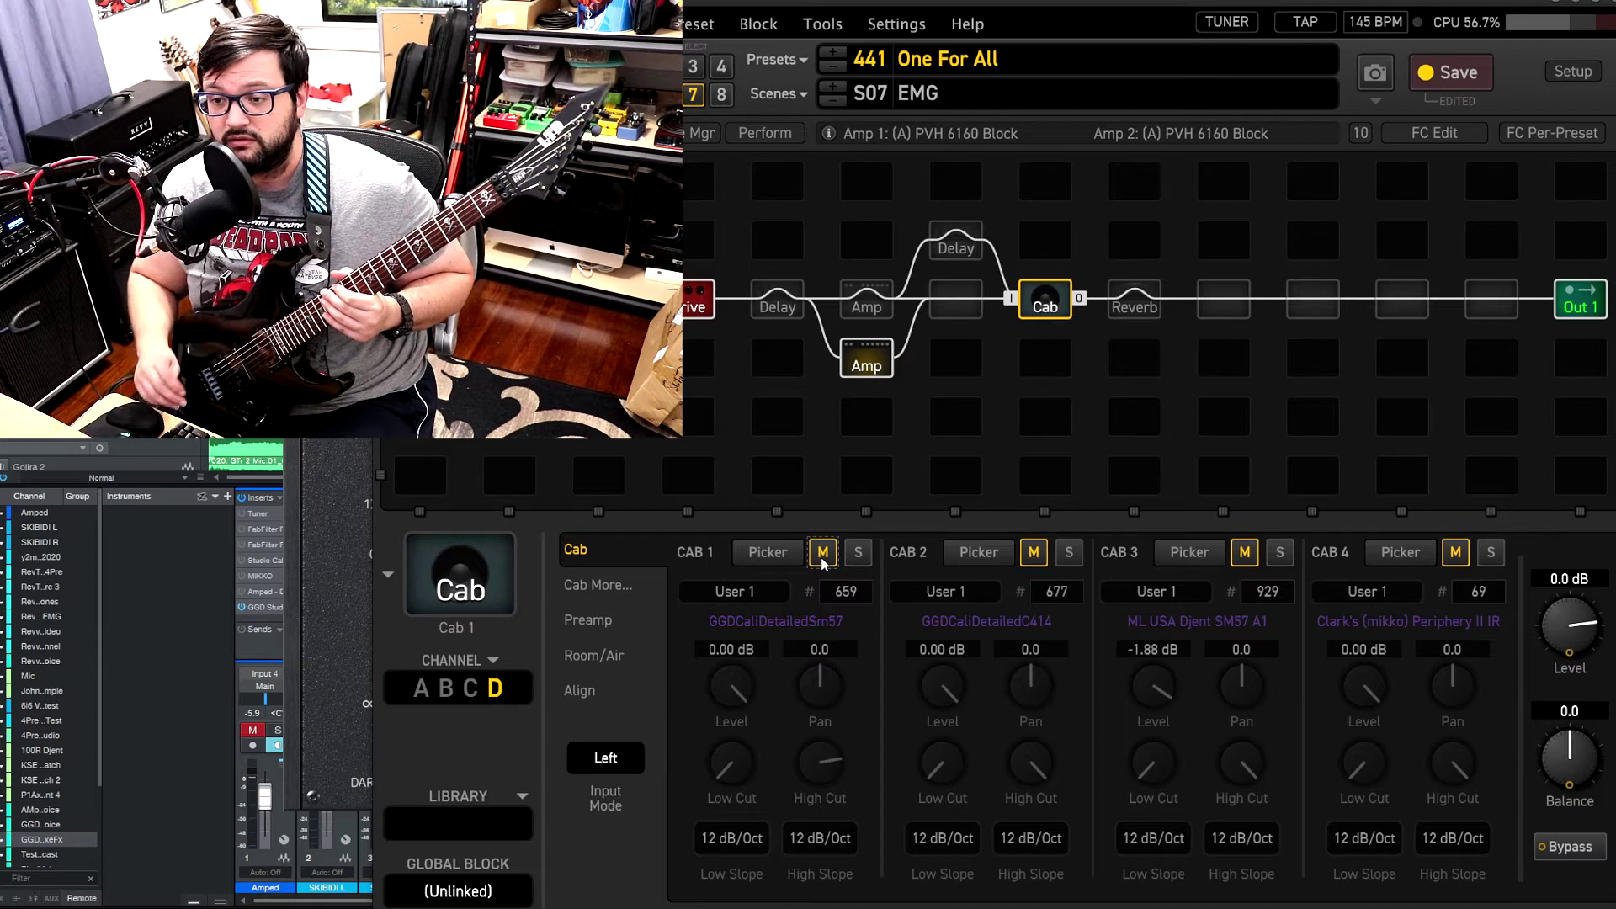
left_click(1035, 554)
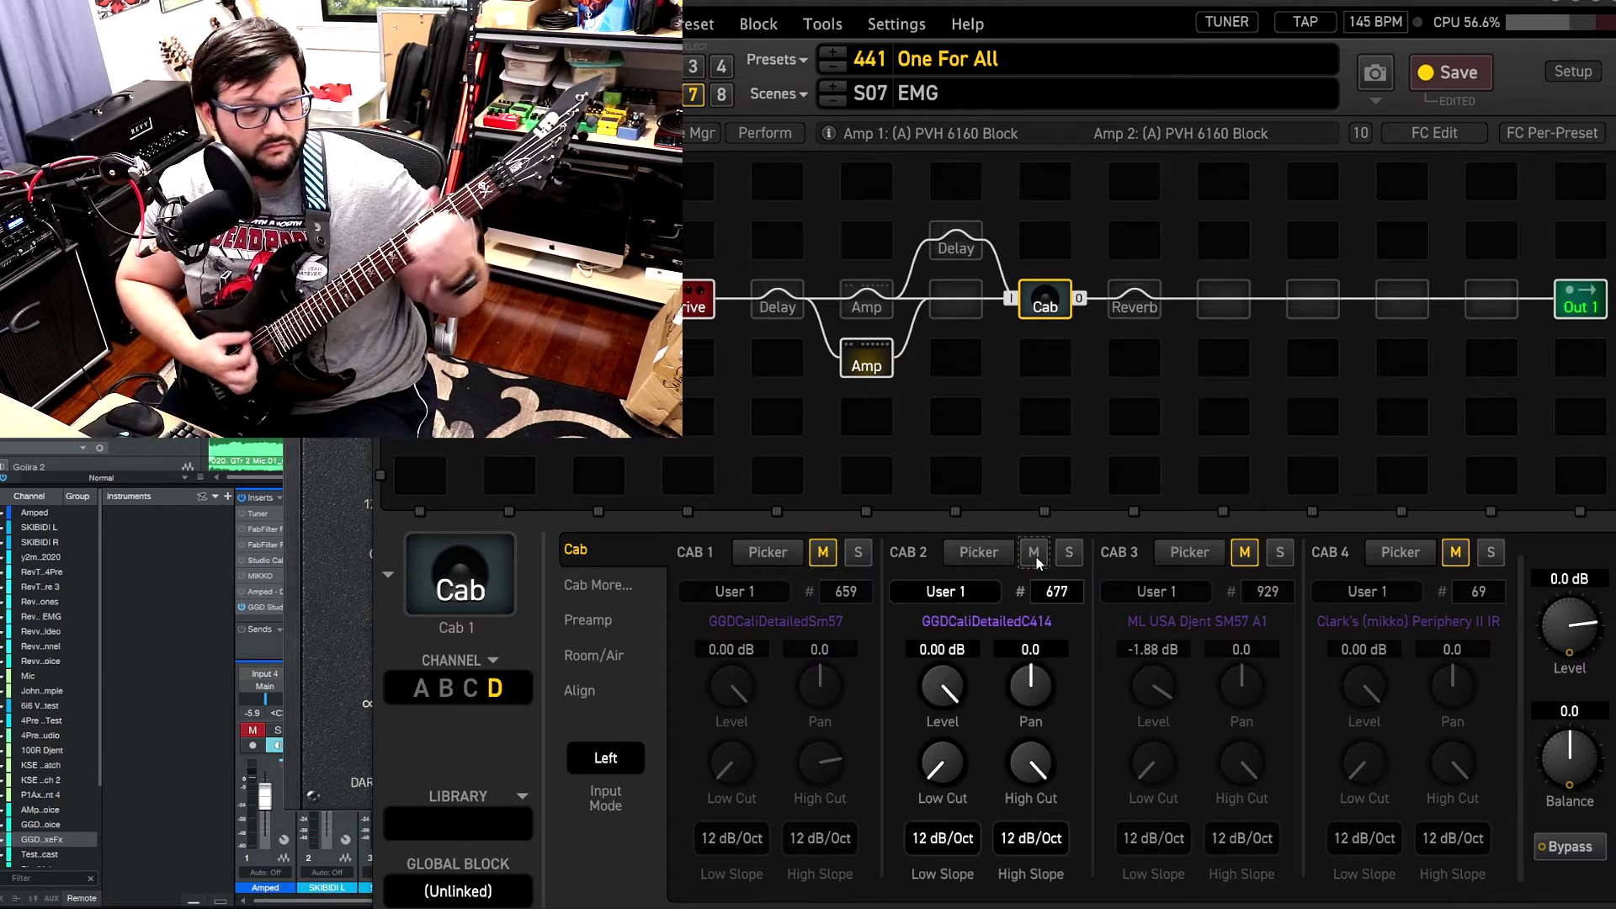